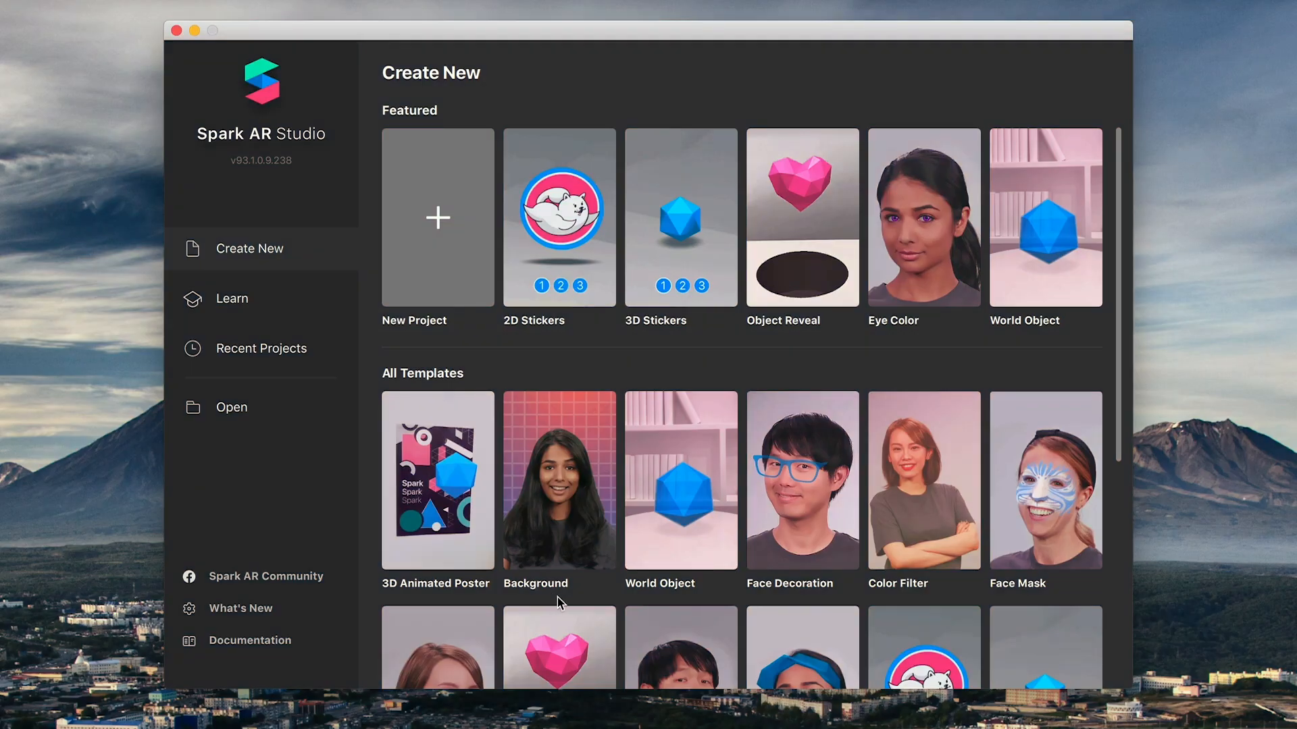
- Create a new project of the Face Tracking type
{"action": "left_click", "coordinate": [473, 254]}
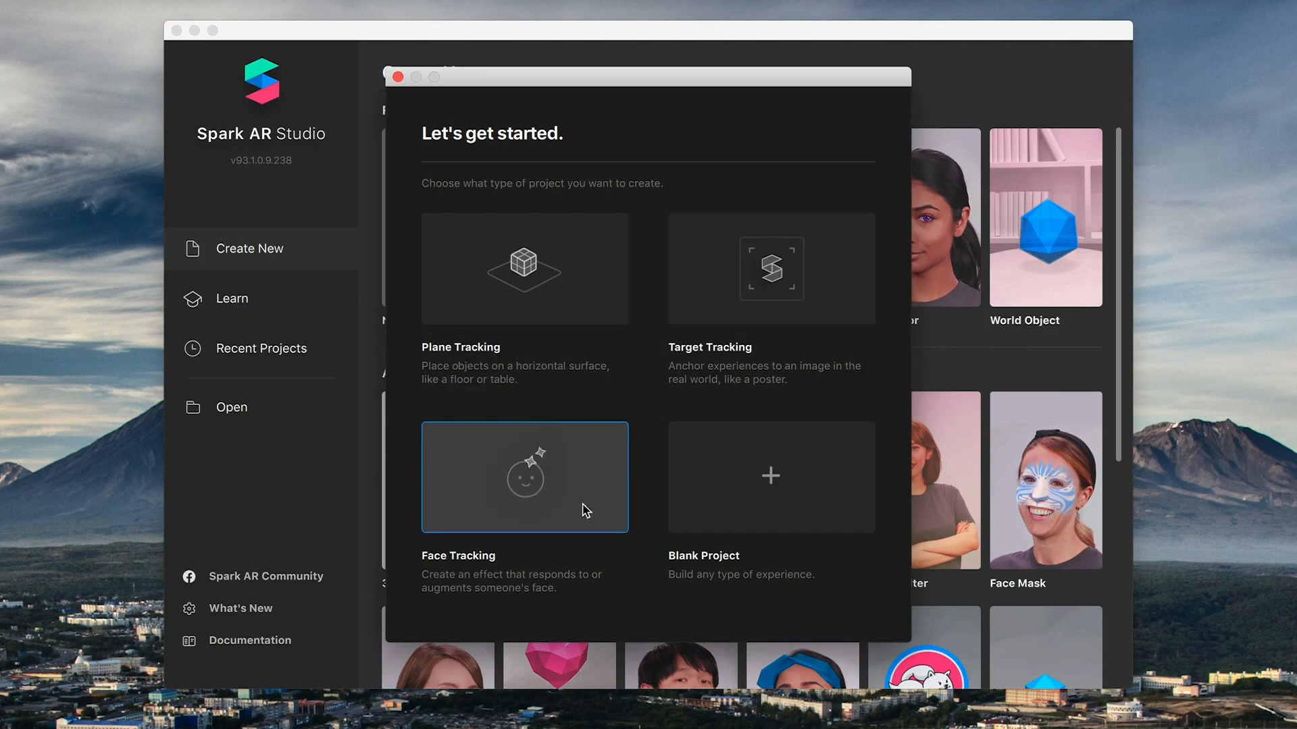
{"action": "left_click", "coordinate": [626, 504]}
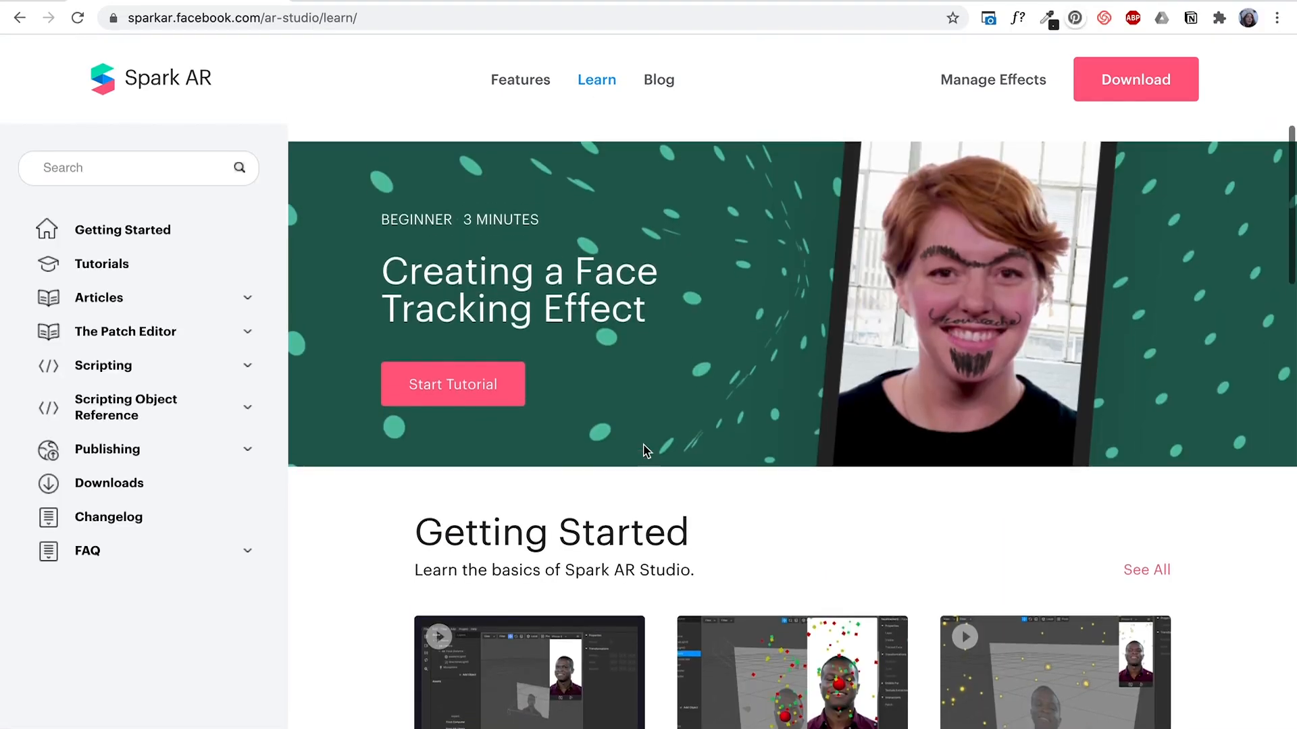
- Open the Creating a Face Tracking Effect tutorial in the browser and skim its video and written sections
{"action": "left_click", "coordinate": [761, 424]}
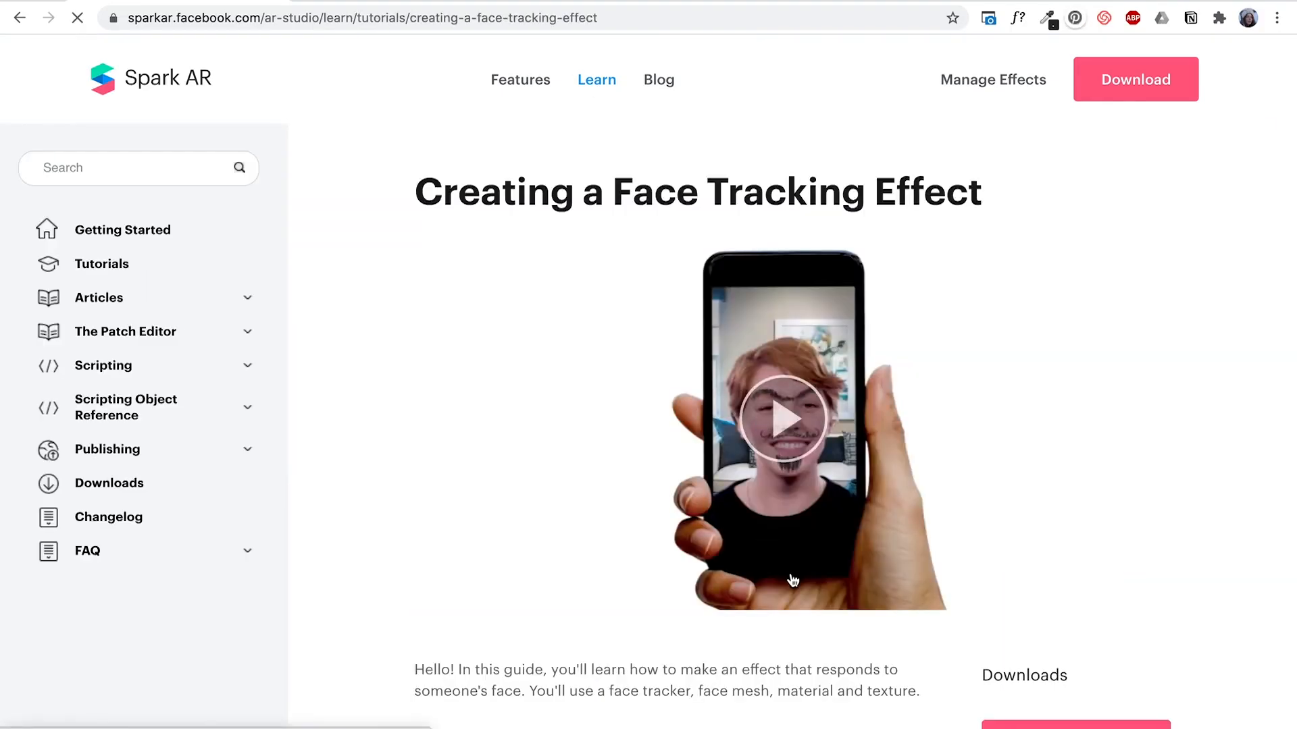
{"action": "left_click", "coordinate": [750, 492]}
{"action": "left_click_drag", "start_coordinate": [705, 603], "coordinate": [964, 603]}
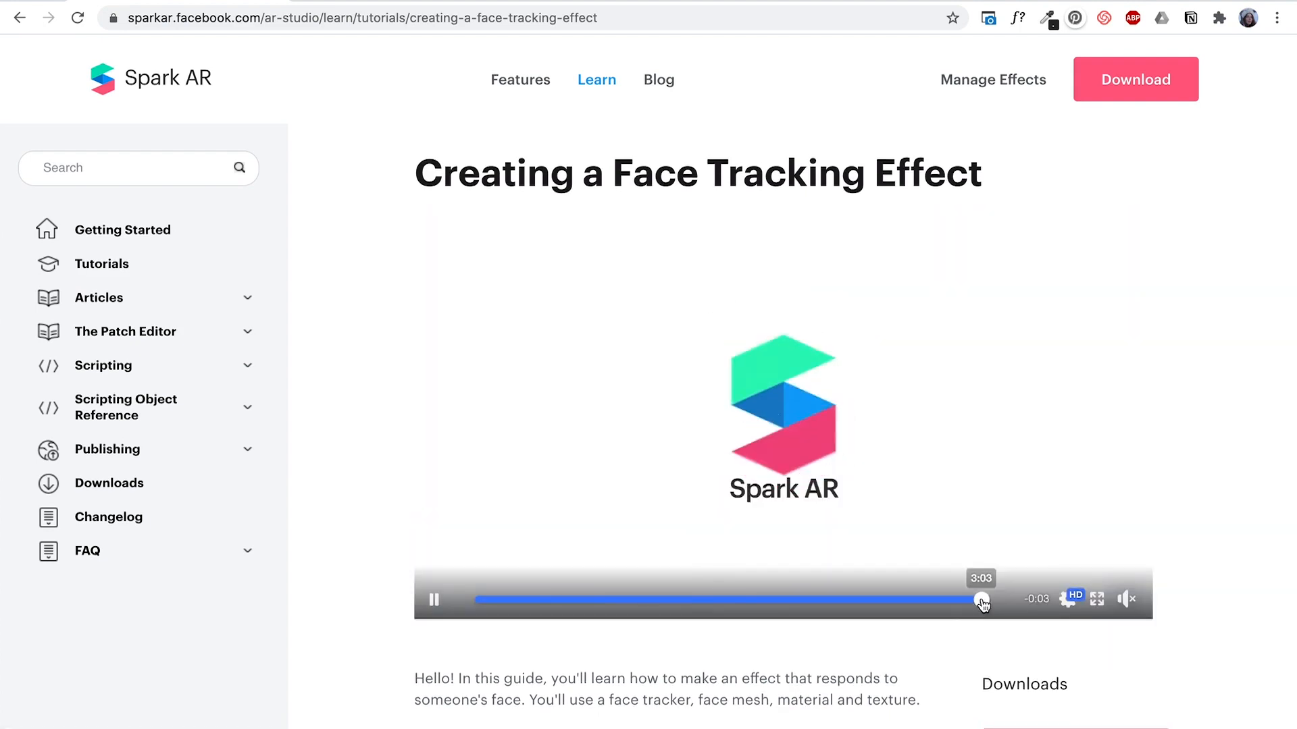
{"action": "scroll", "coordinate": [827, 638], "scroll_direction": "down", "scroll_amount": 15}
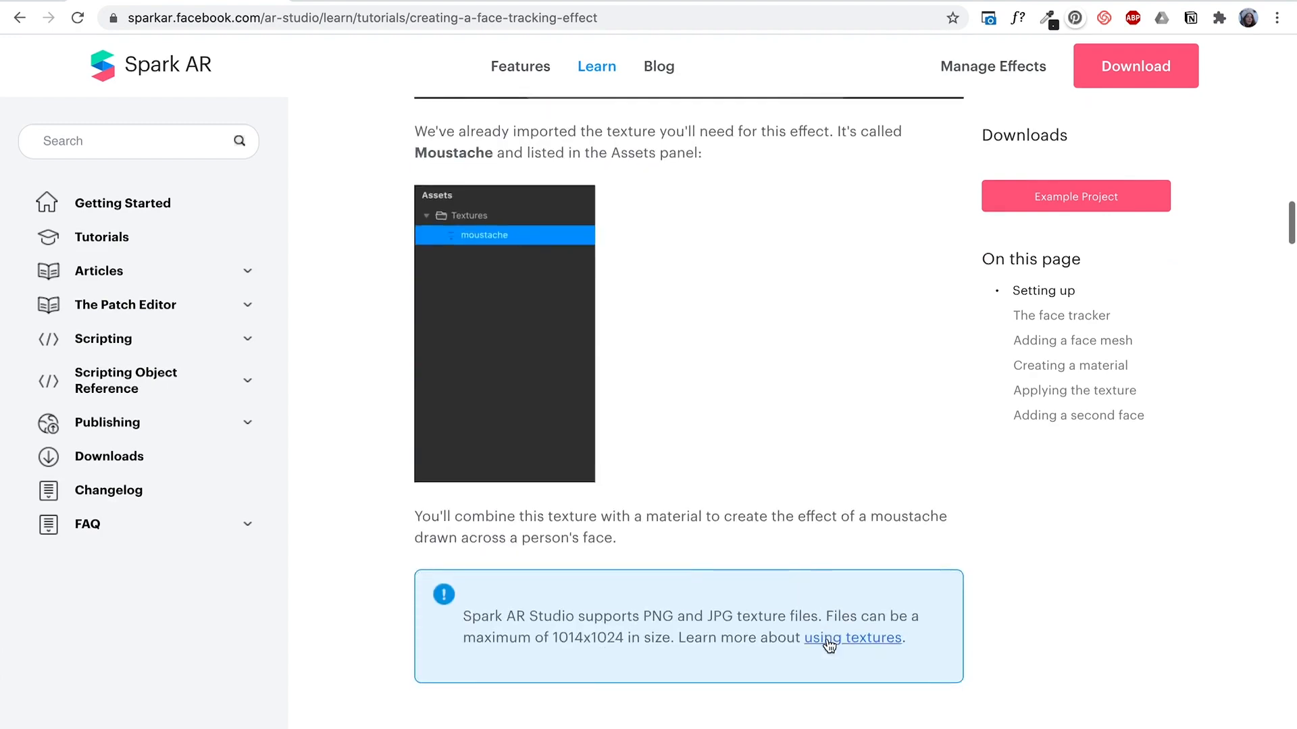
{"action": "scroll", "coordinate": [830, 645], "scroll_direction": "down", "scroll_amount": 20}
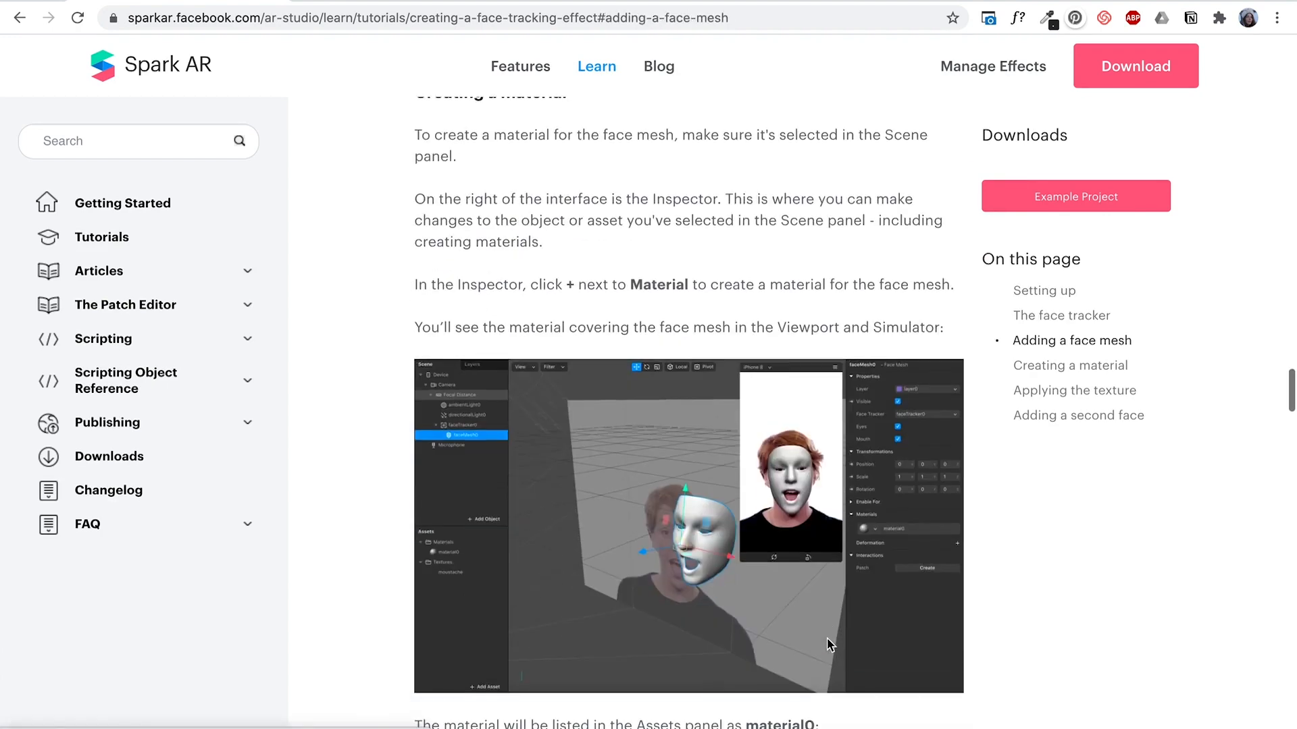
{"action": "scroll", "coordinate": [830, 645], "scroll_direction": "down", "scroll_amount": 20}
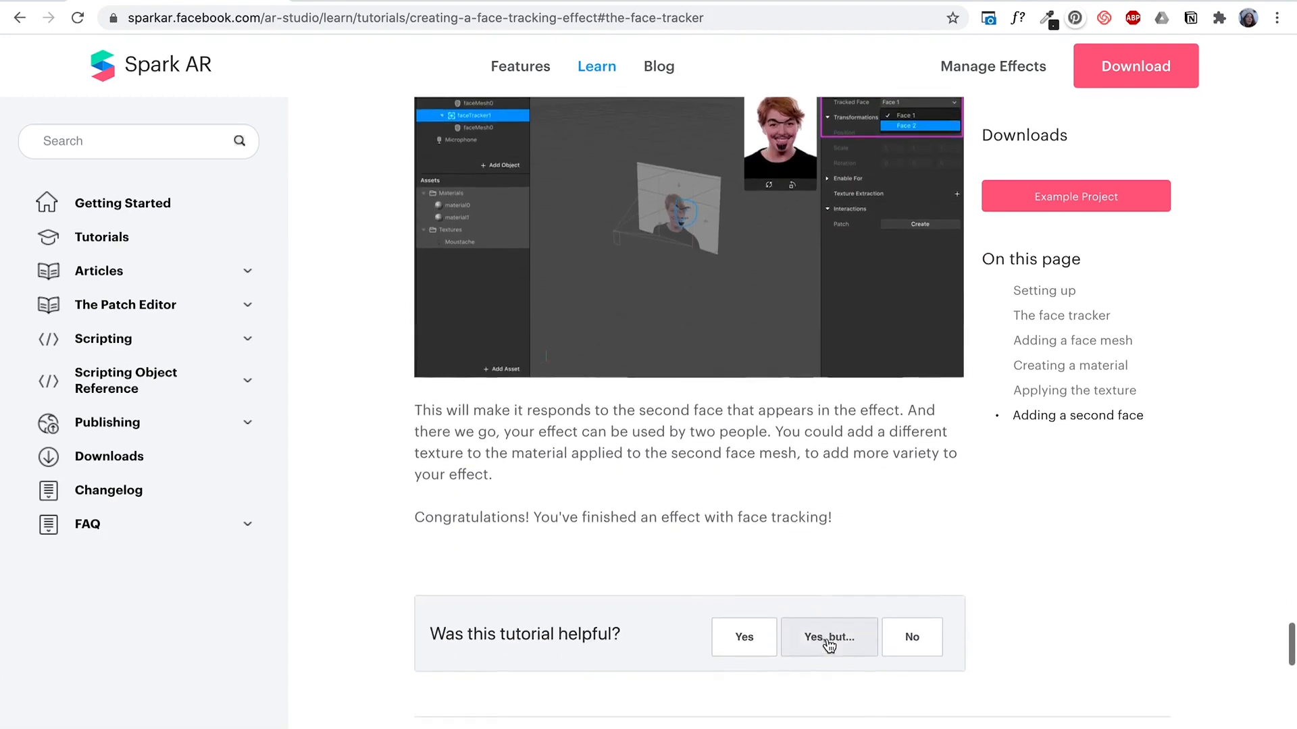
{"action": "scroll", "coordinate": [829, 645], "scroll_direction": "up", "scroll_amount": 3}
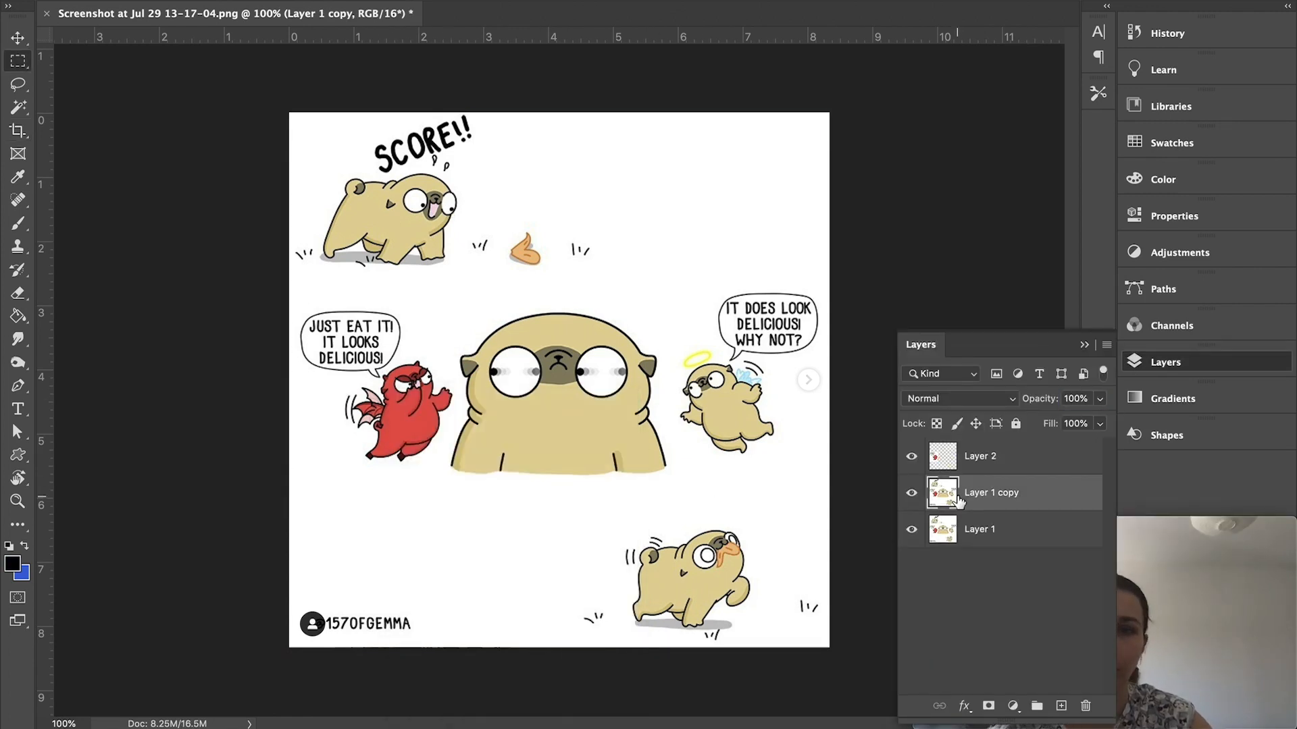
- Switch to Photoshop and cut the angel pug with its speech bubble from Layer 1 copy onto a new layer
{"action": "left_click_drag", "start_coordinate": [674, 276], "coordinate": [829, 475]}
{"action": "right_click", "coordinate": [756, 399]}
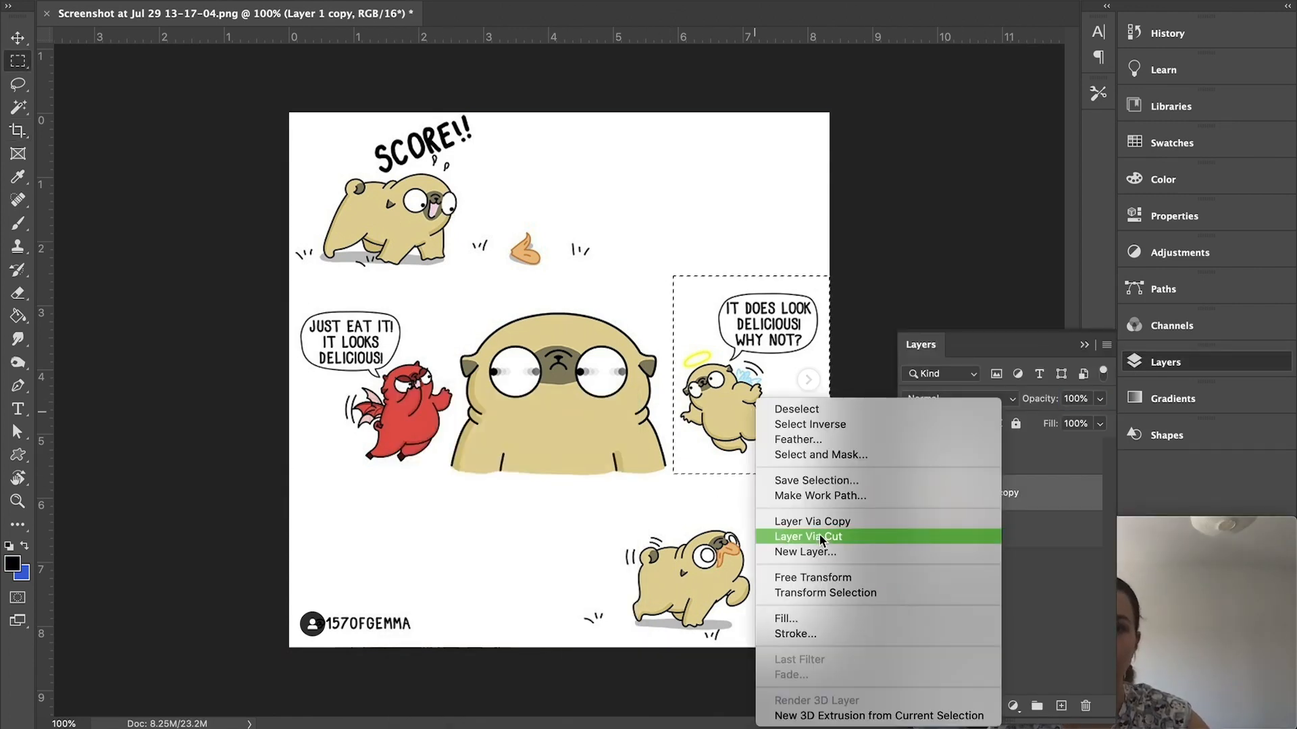
{"action": "left_click", "coordinate": [820, 536]}
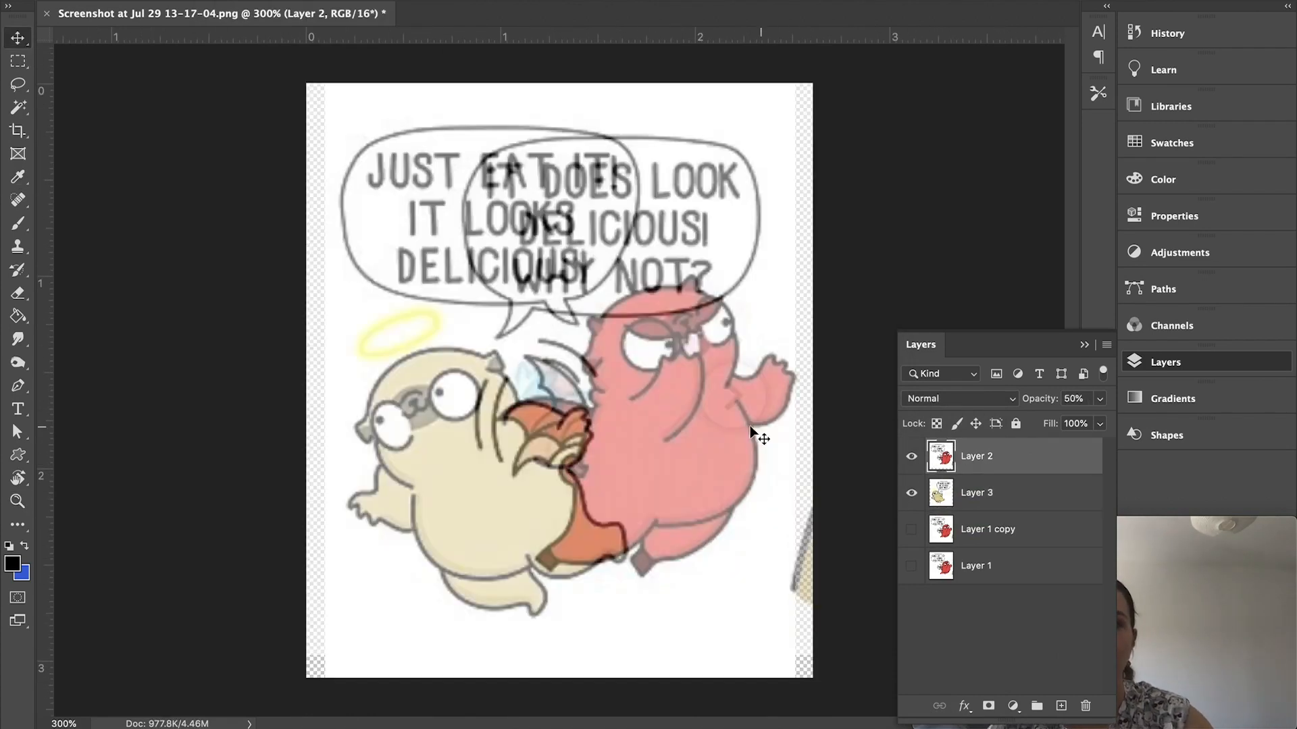
- Move the devil on Layer 2 down to line up with the angel and set its opacity to 100%
{"action": "left_click_drag", "start_coordinate": [517, 475], "coordinate": [516, 520]}
{"action": "key", "text": "0"}
- Hide the devil layer and mask out the white background around the angel on Layer 3
{"action": "left_click", "coordinate": [912, 456]}
{"action": "left_click", "coordinate": [944, 505]}
{"action": "left_click", "coordinate": [449, 228]}
{"action": "left_click", "coordinate": [988, 706], "text": "alt"}
- Add a black-filled layer beneath the angel and select the angel's mask for brush cleanup
{"action": "left_click", "coordinate": [1061, 706], "text": "super"}
{"action": "key", "text": "alt+BackSpace"}
{"action": "key", "text": "b"}
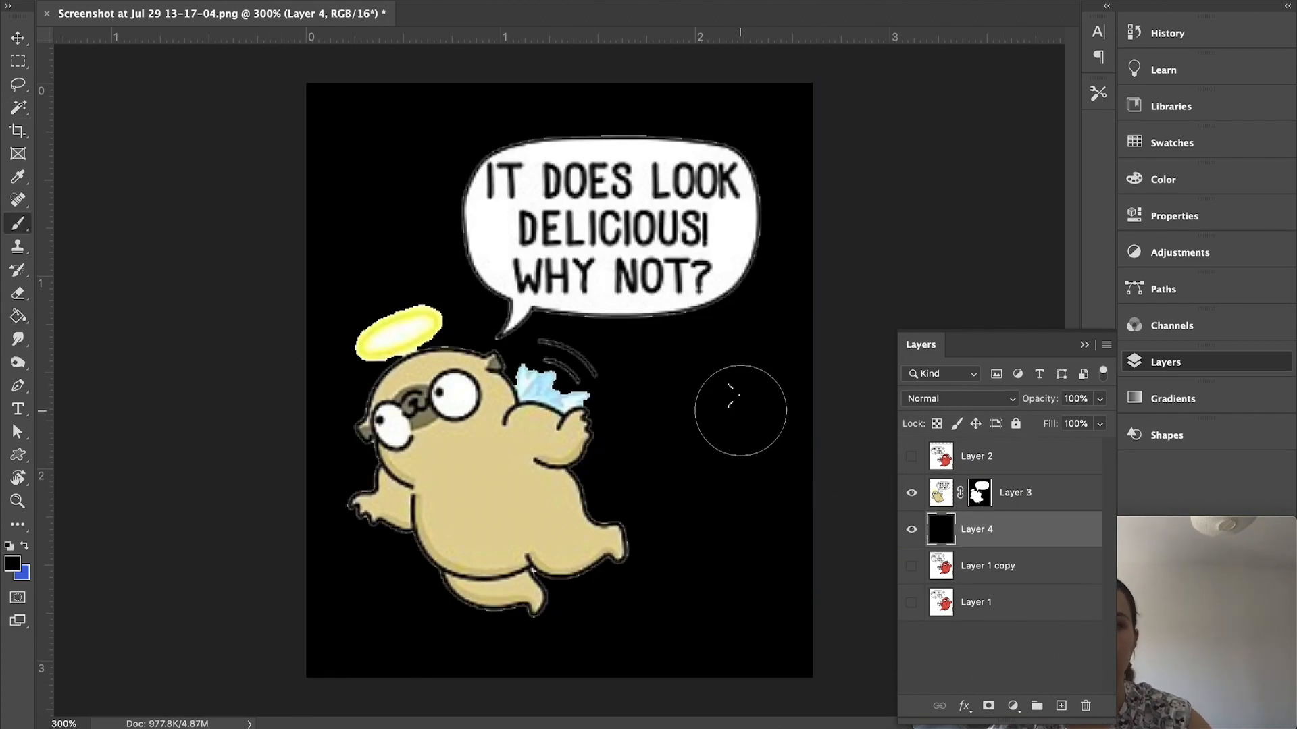
{"action": "left_click", "coordinate": [980, 493]}
- Show the devil layer instead of the angel and mask out the white background around the devil
{"action": "left_click", "coordinate": [912, 493]}
{"action": "left_click", "coordinate": [911, 456]}
{"action": "key", "text": "w"}
{"action": "left_click", "coordinate": [723, 251]}
{"action": "key", "text": "super+d"}
{"action": "left_click", "coordinate": [946, 461]}
{"action": "left_click", "coordinate": [763, 574]}
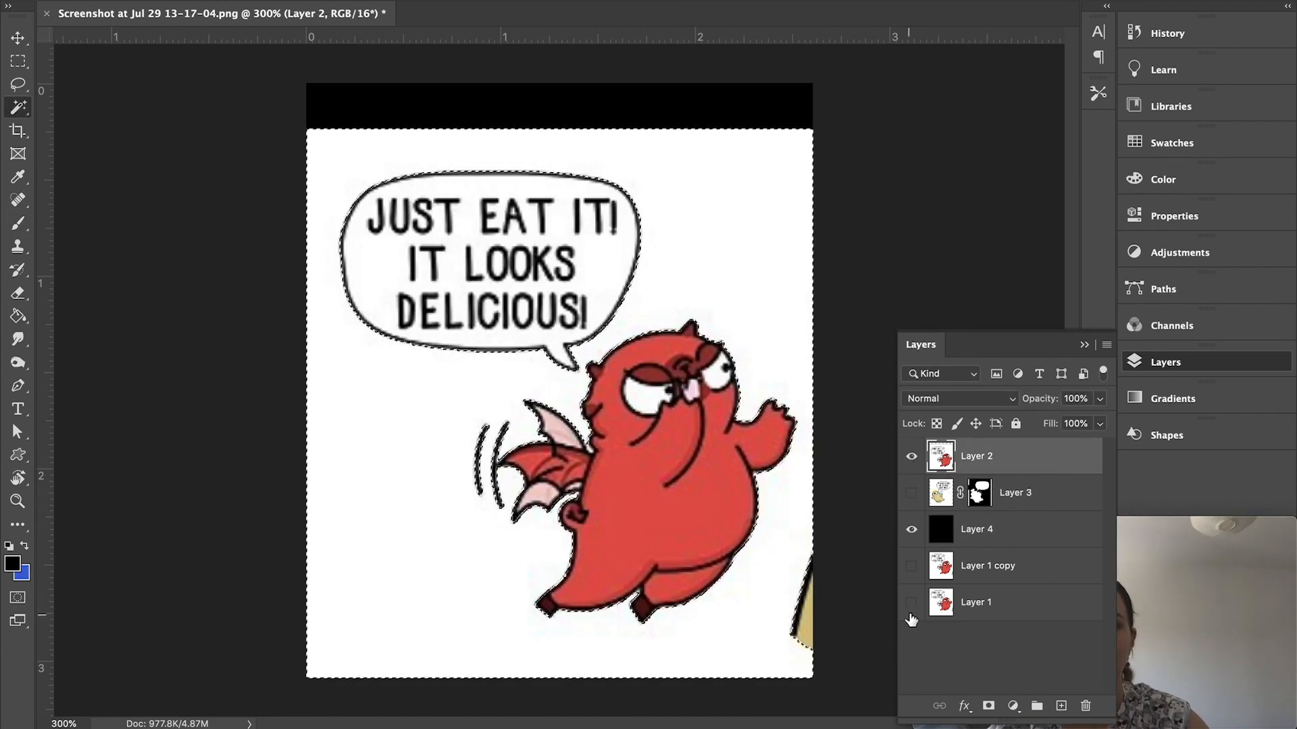
{"action": "left_click", "coordinate": [988, 705], "text": "alt"}
{"action": "key", "text": "b"}
- Duplicate the masked angel and devil layers and leave only the copies visible
{"action": "left_click", "coordinate": [912, 493]}
{"action": "left_click", "coordinate": [912, 530]}
{"action": "left_click", "coordinate": [944, 495]}
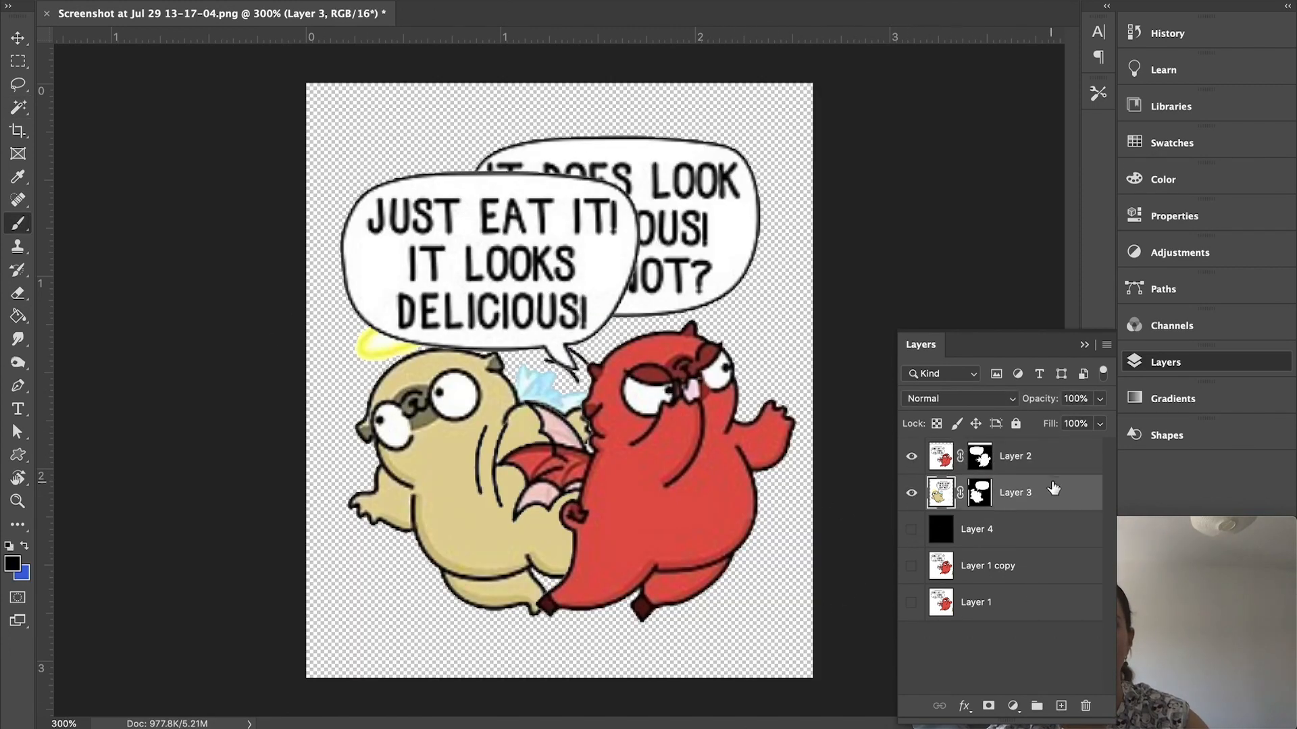
{"action": "left_click", "coordinate": [945, 459], "text": "shift"}
{"action": "key", "text": "super+j"}
{"action": "left_click_drag", "start_coordinate": [912, 530], "coordinate": [912, 567]}
- Paint white over the lettering in the speech bubbles on the angel and devil copies
{"action": "left_click", "coordinate": [912, 457]}
{"action": "left_click", "coordinate": [942, 495]}
{"action": "mouse_move", "coordinate": [574, 189]}
{"action": "left_mouse_down"}
{"action": "mouse_move", "coordinate": [675, 222]}
{"action": "mouse_move", "coordinate": [581, 262]}
{"action": "mouse_move", "coordinate": [402, 232]}
{"action": "mouse_move", "coordinate": [569, 250]}
{"action": "left_mouse_up"}
{"action": "left_click", "coordinate": [911, 494]}
{"action": "left_click", "coordinate": [940, 458]}
{"action": "left_click", "coordinate": [911, 460]}
{"action": "left_click", "coordinate": [912, 457]}
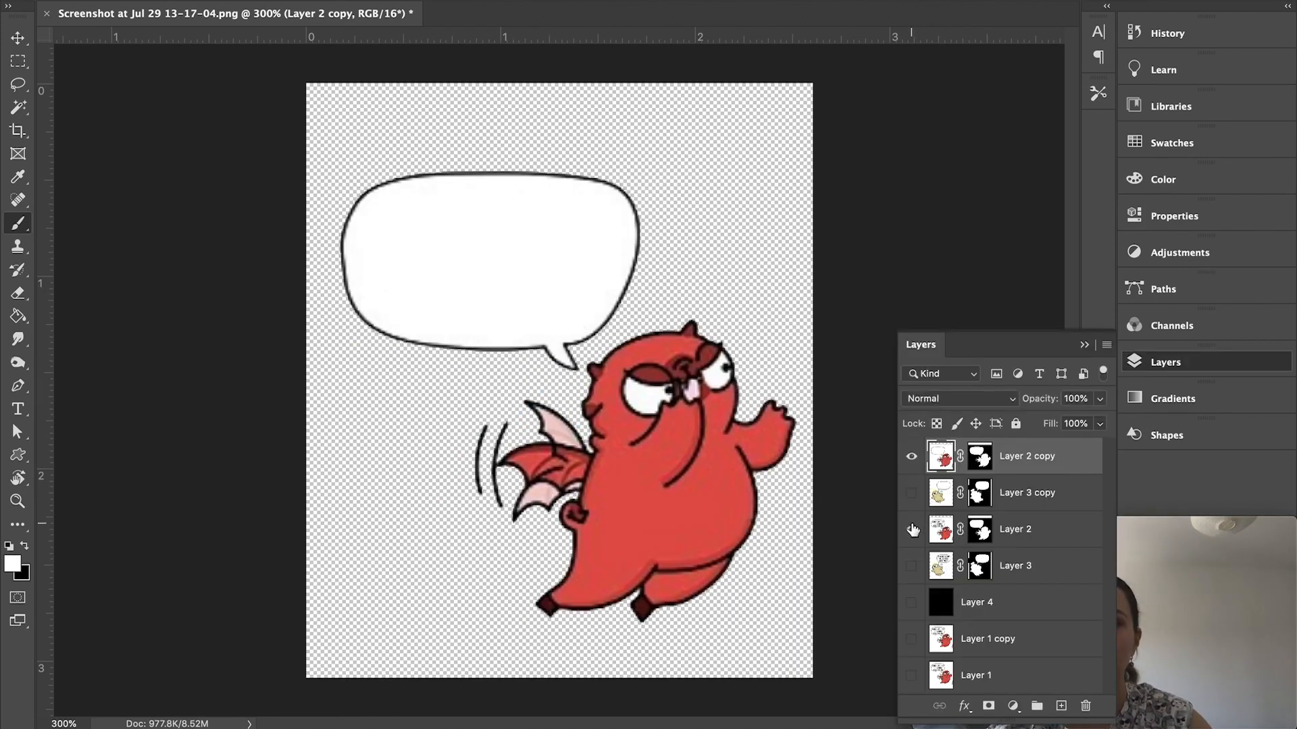
- Add the text "Just skip the gym, those stairs count" at the devil's speech bubble and break it into lines
{"action": "key", "text": "t"}
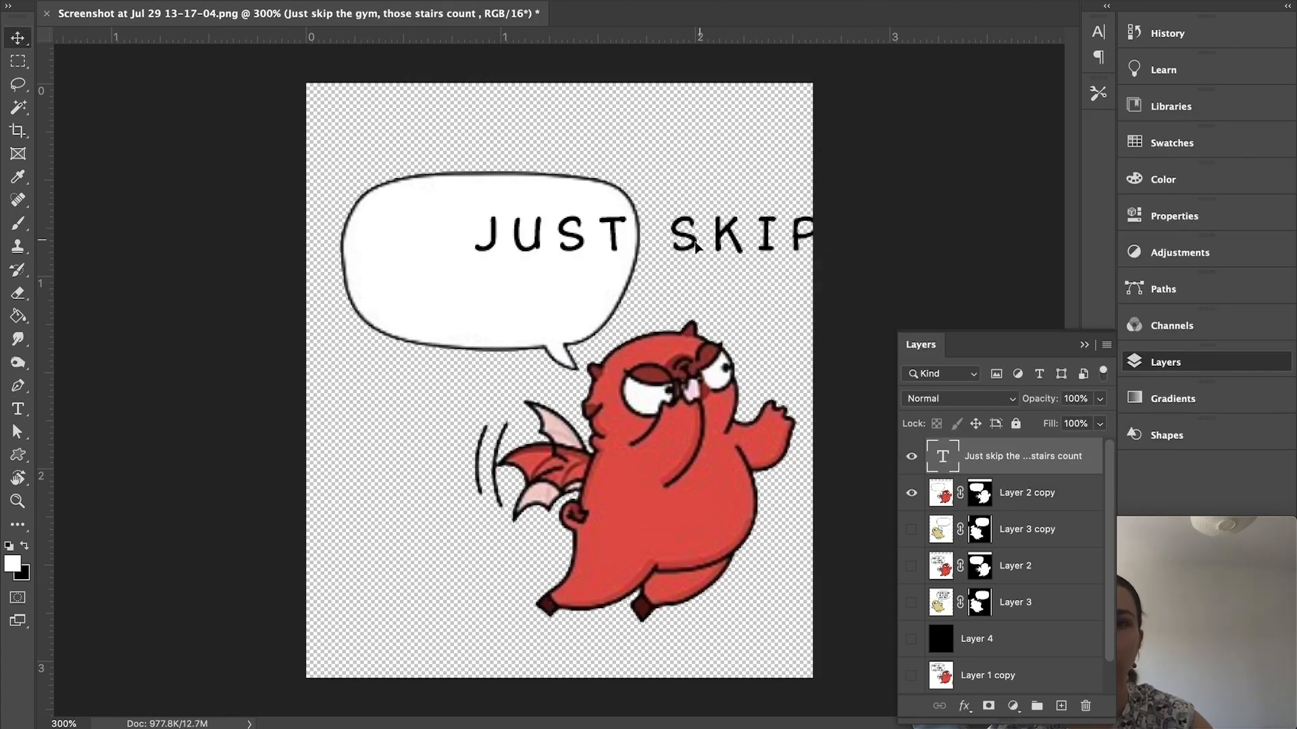
{"action": "right_click", "coordinate": [1013, 457]}
{"action": "key", "text": "Escape"}
{"action": "left_click", "coordinate": [712, 230]}
{"action": "left_click_drag", "start_coordinate": [597, 235], "coordinate": [568, 227], "text": "super"}
{"action": "key", "text": "Return"}
{"action": "key", "text": "Delete"}
{"action": "left_click", "coordinate": [732, 296]}
{"action": "key", "text": "Return"}
- Shrink the devil's text to the size of the speech bubble and move it inside
{"action": "key", "text": "super+minus"}
{"action": "key", "text": "super+minus"}
{"action": "key", "text": "super+minus"}
{"action": "left_click_drag", "start_coordinate": [851, 368], "coordinate": [589, 431]}
{"action": "left_click_drag", "start_coordinate": [511, 347], "coordinate": [575, 376]}
{"action": "key", "text": "super+plus"}
{"action": "key", "text": "super+plus"}
{"action": "key", "text": "super+plus"}
- Arrange the devil's text on three lines within the speech bubble, starting the second line with "the gym, those"
{"action": "key", "text": "v"}
{"action": "left_click_drag", "start_coordinate": [421, 285], "coordinate": [468, 279]}
{"action": "double_click", "coordinate": [467, 278]}
{"action": "key", "text": "super+a"}
{"action": "left_click", "coordinate": [17, 38]}
{"action": "double_click", "coordinate": [384, 238]}
{"action": "left_click_drag", "start_coordinate": [474, 234], "coordinate": [491, 268]}
{"action": "left_click", "coordinate": [375, 270]}
{"action": "key", "text": "BackSpace"}
{"action": "left_click", "coordinate": [17, 38]}
{"action": "double_click", "coordinate": [491, 268]}
{"action": "key", "text": "super+a"}
{"action": "left_click", "coordinate": [17, 38]}
{"action": "left_click", "coordinate": [17, 37]}
- Group the devil's text with Layer 2 copy
{"action": "left_click", "coordinate": [1027, 493], "text": "shift"}
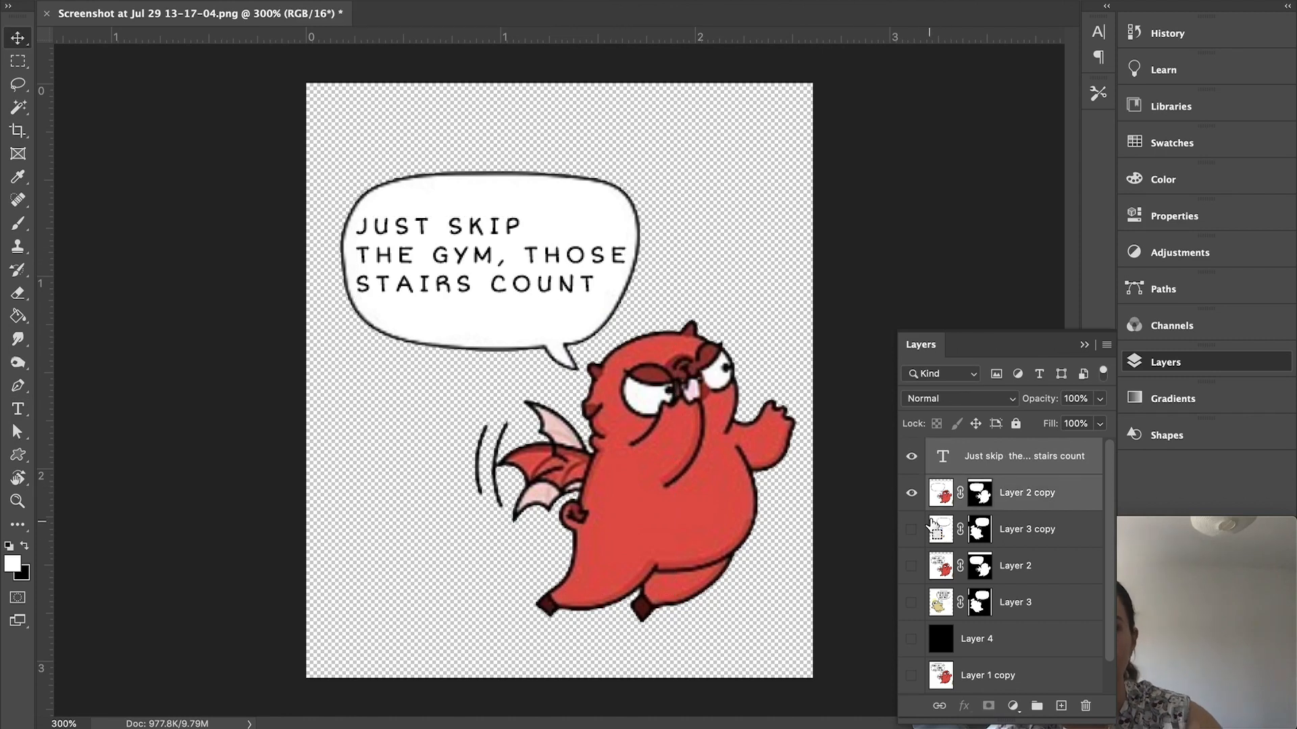
{"action": "key", "text": "super+g"}
{"action": "left_click", "coordinate": [931, 449]}
- Duplicate the devil's text into the angel's speech bubble and change it to "Agree, rolls are the new abs, anyway!"
{"action": "left_click_drag", "start_coordinate": [984, 489], "coordinate": [987, 532], "text": "alt"}
{"action": "left_click", "coordinate": [931, 449]}
{"action": "left_click", "coordinate": [911, 449]}
{"action": "left_click_drag", "start_coordinate": [414, 258], "coordinate": [550, 230]}
{"action": "double_click", "coordinate": [582, 202]}
{"action": "key", "text": "super+a"}
{"action": "type", "text": "Agree, rolls are the new abs, anyway!"}
- Fit the new text inside the angel's speech bubble and group it with the angel copy
{"action": "left_click_drag", "start_coordinate": [813, 568], "coordinate": [743, 291]}
{"action": "left_click", "coordinate": [18, 38]}
{"action": "left_click", "coordinate": [944, 517], "text": "shift"}
{"action": "key", "text": "super+g"}
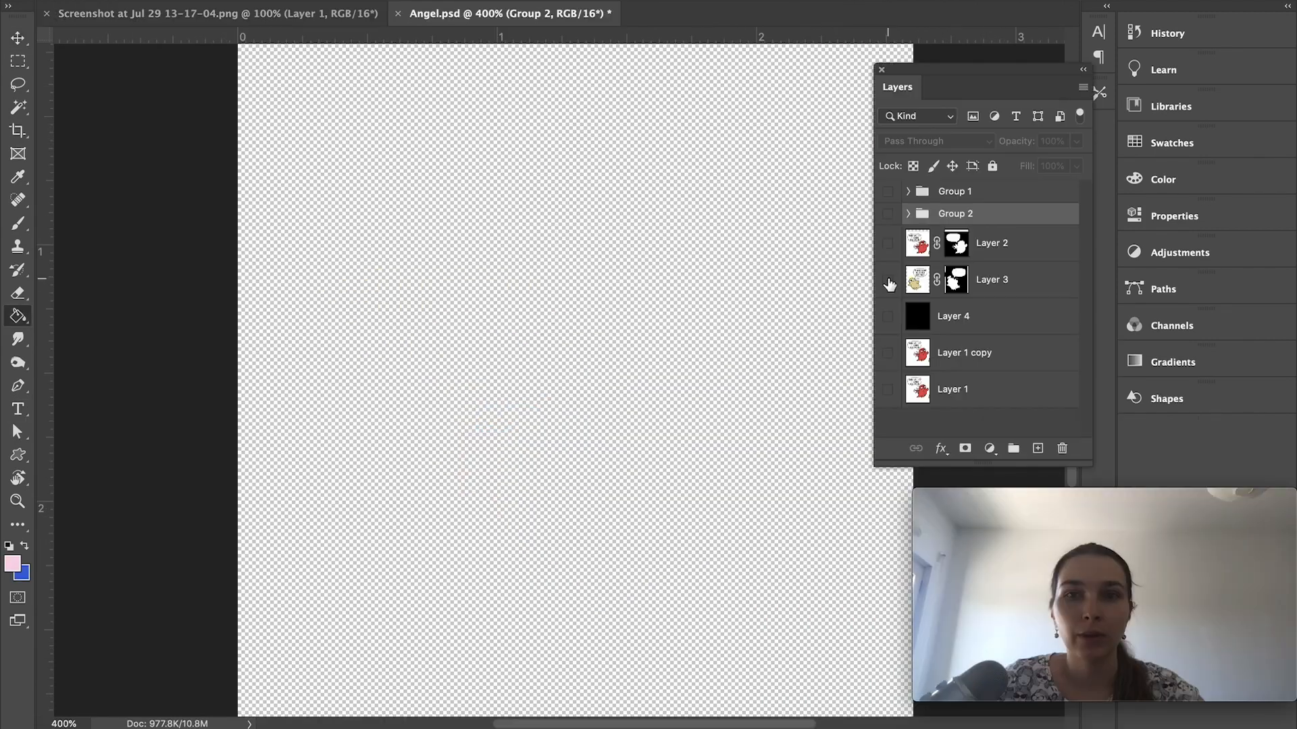
- Preview the original angel and devil layers and the two groups with new texts one at a time
{"action": "left_click", "coordinate": [888, 280]}
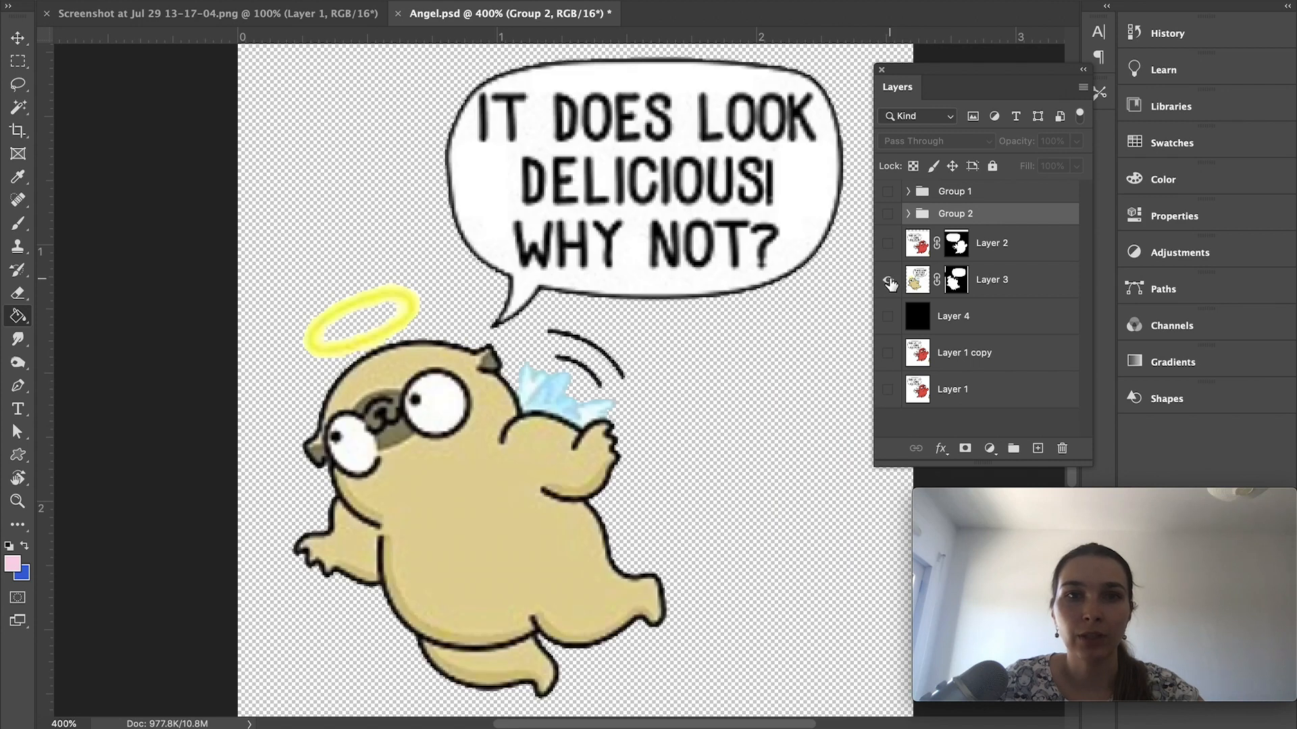
{"action": "left_click", "coordinate": [888, 281]}
{"action": "left_click", "coordinate": [888, 244]}
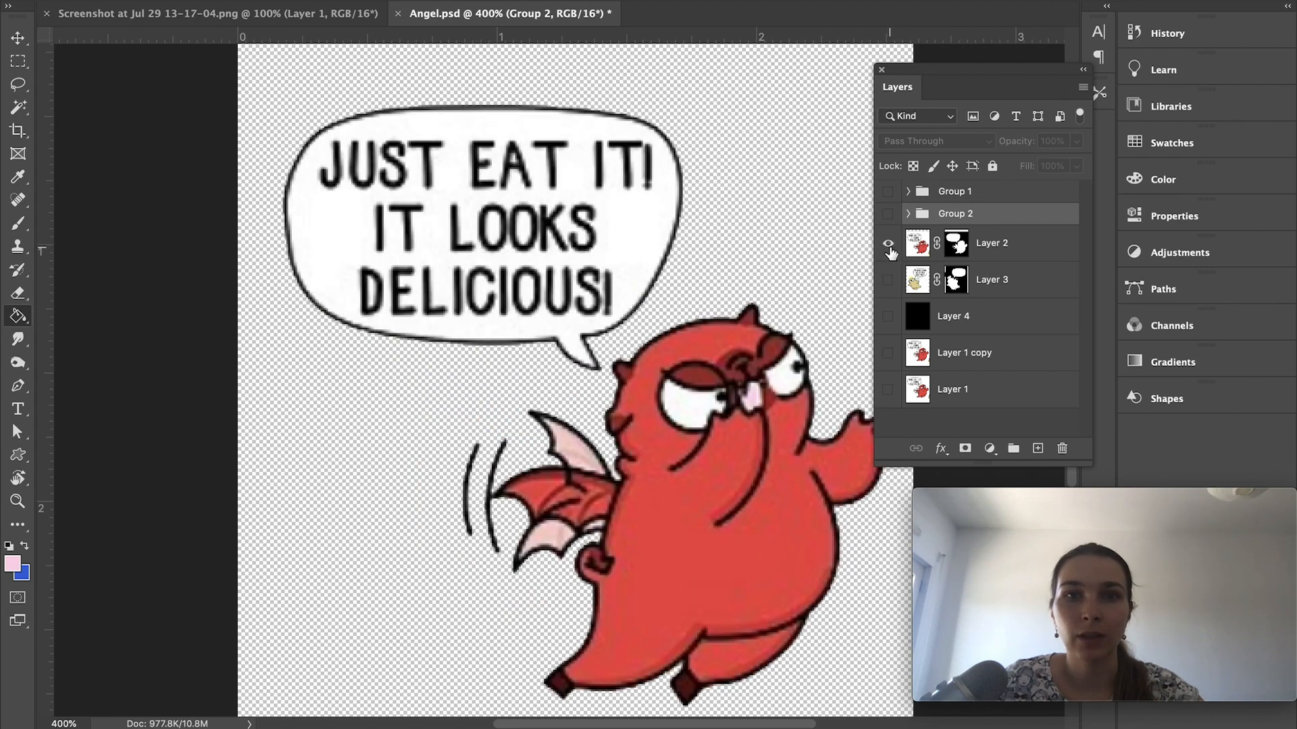
{"action": "left_click", "coordinate": [888, 244]}
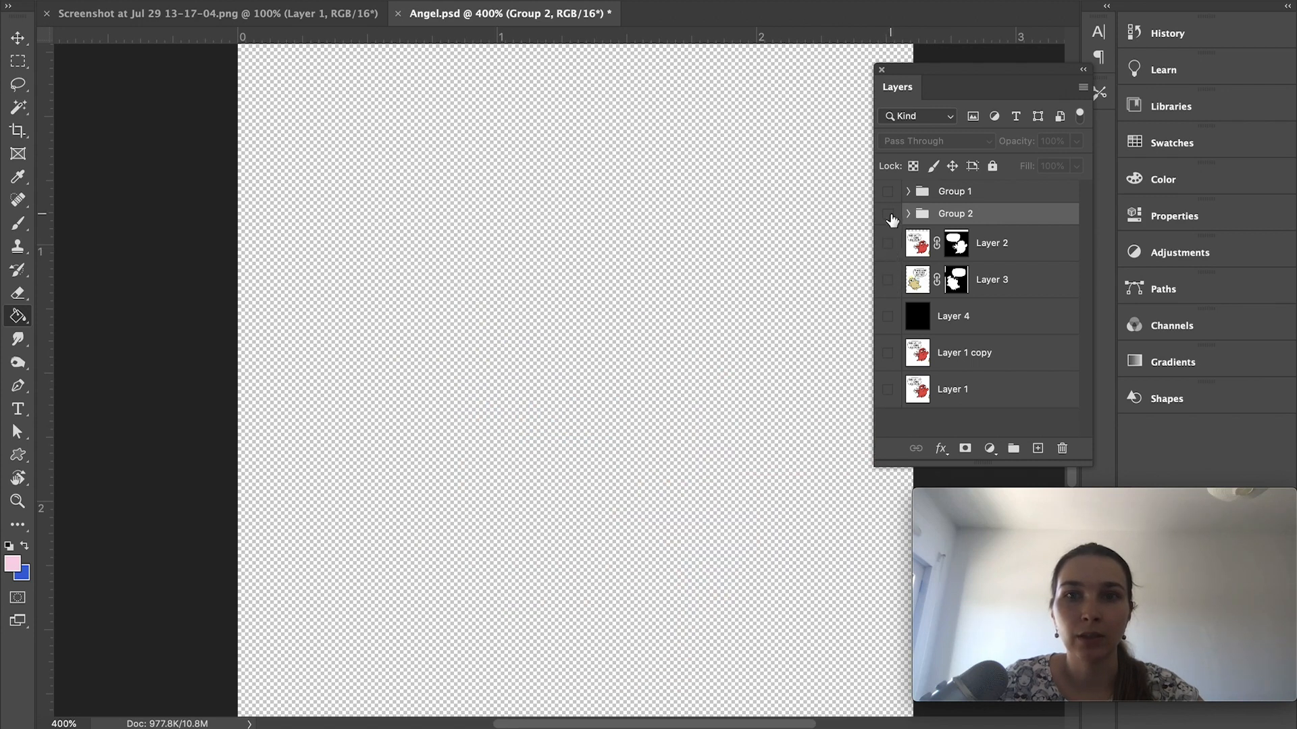
{"action": "left_click", "coordinate": [888, 215]}
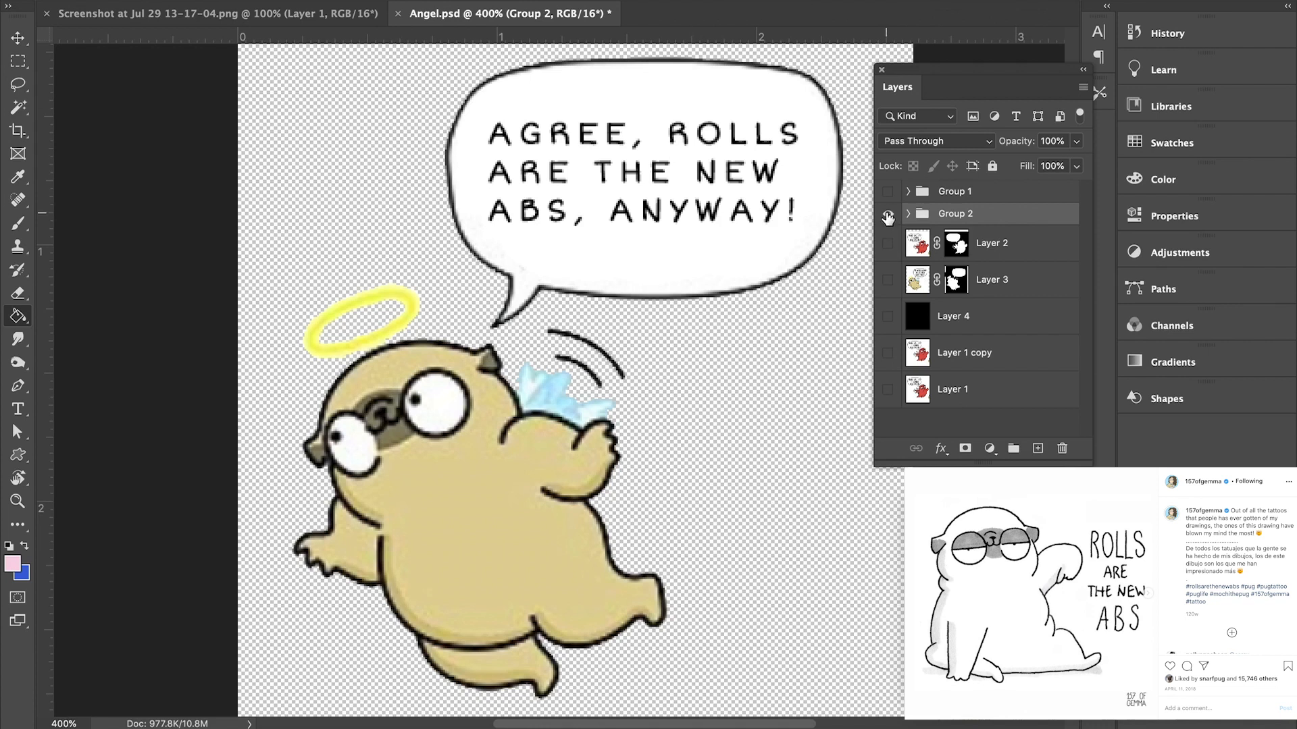
{"action": "left_click", "coordinate": [888, 215]}
{"action": "left_click", "coordinate": [888, 192]}
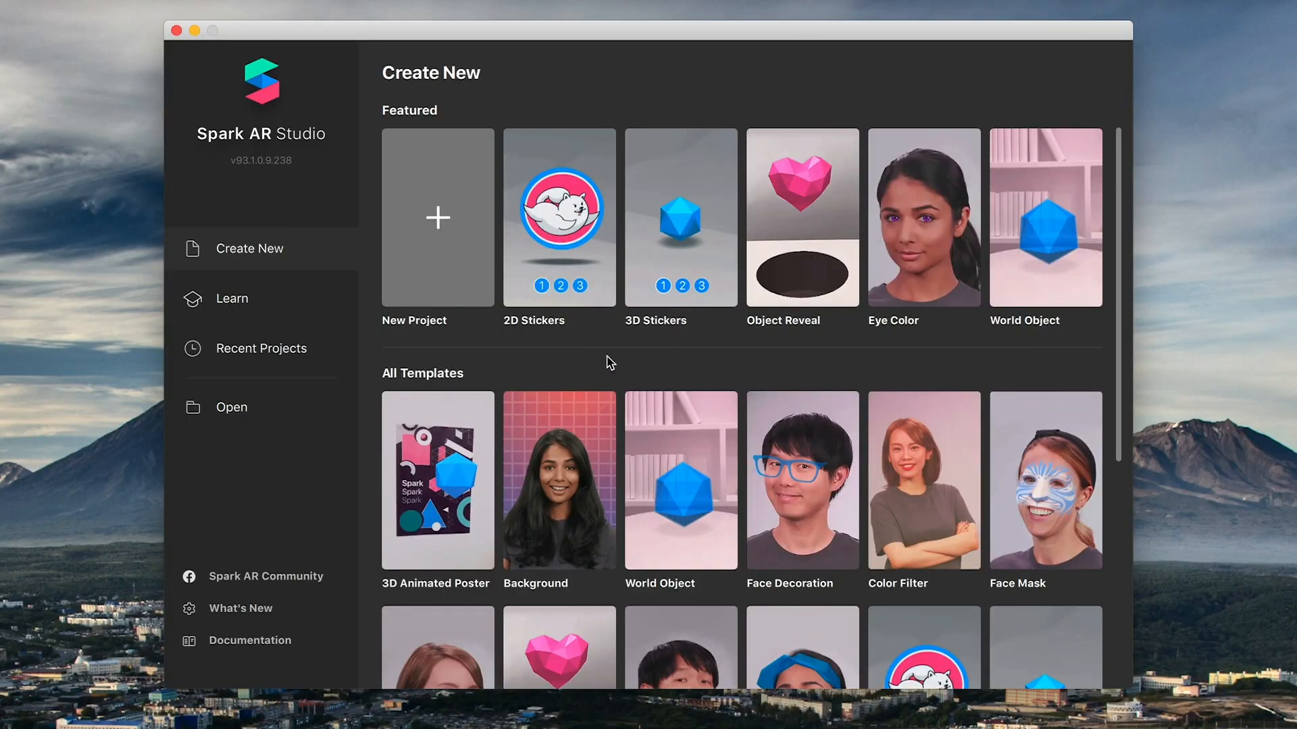
- Switch to Spark AR Studio, create a blank project and use the built-in FaceTime HD camera for the preview
{"action": "left_click", "coordinate": [454, 235]}
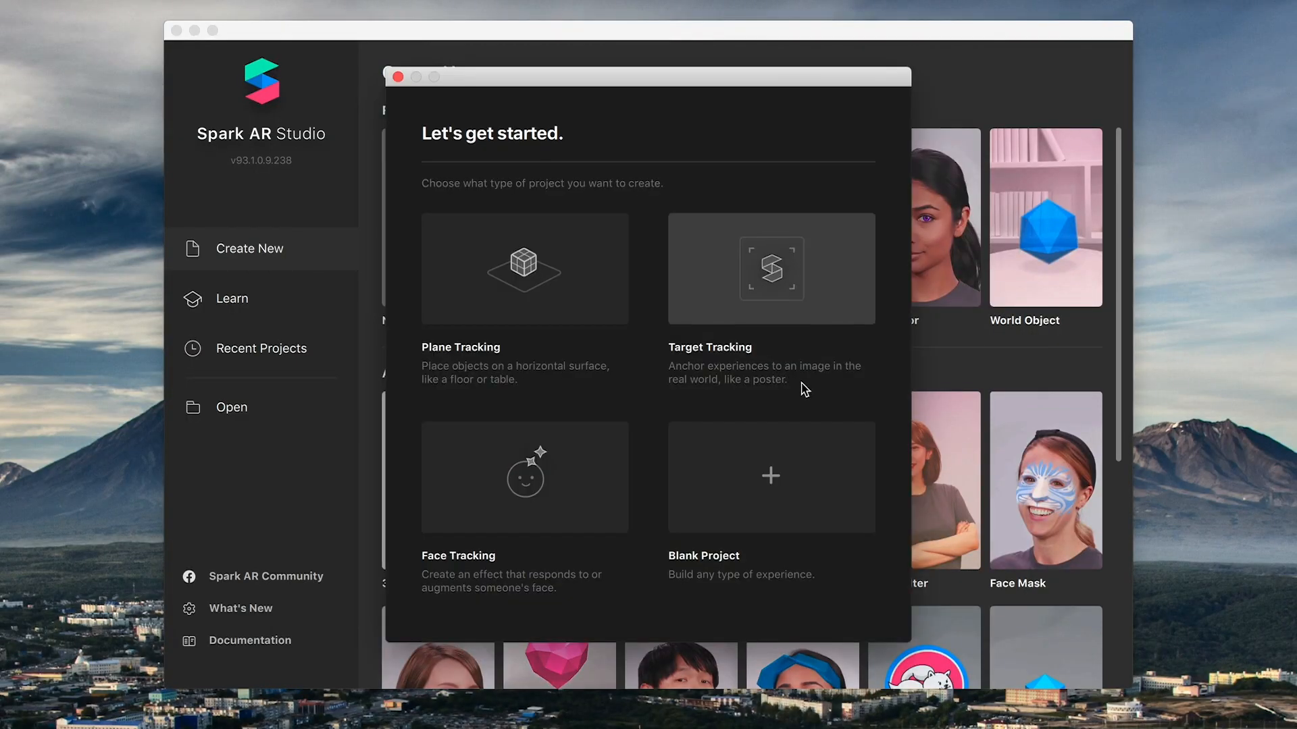
{"action": "left_click", "coordinate": [797, 530]}
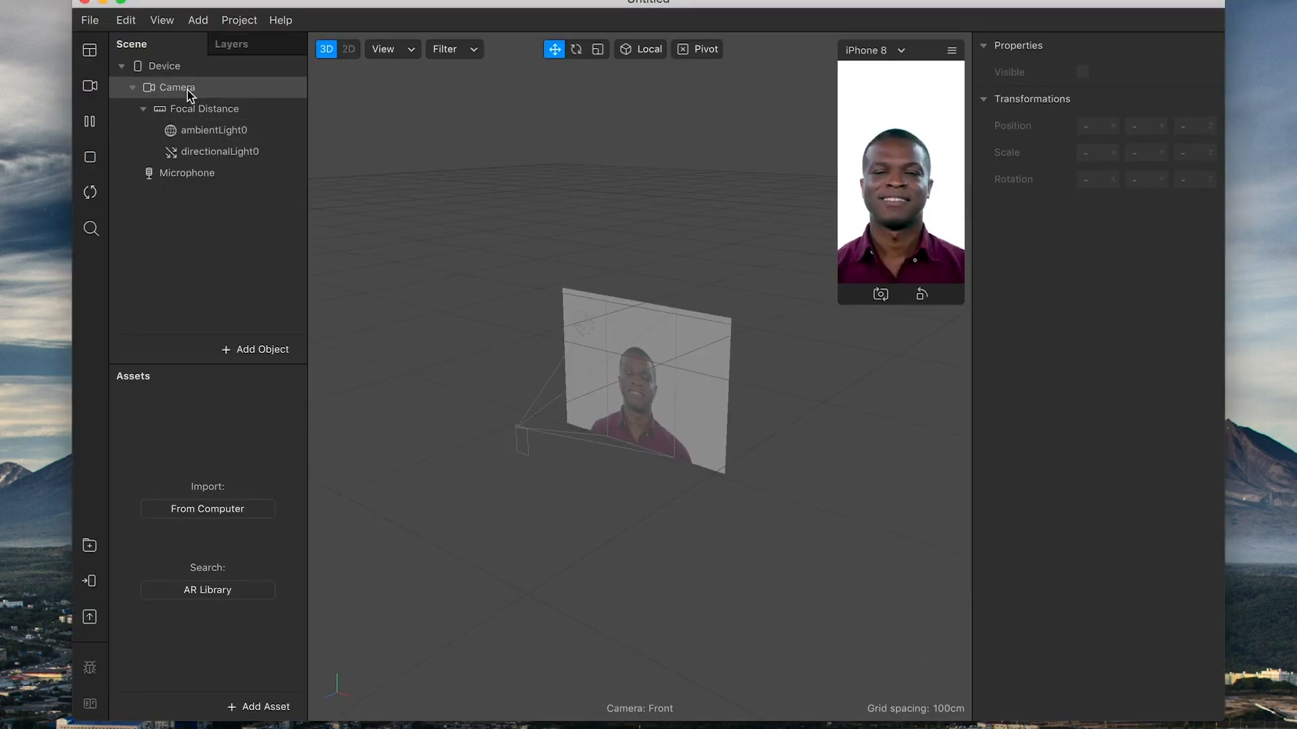
{"action": "left_click", "coordinate": [188, 92]}
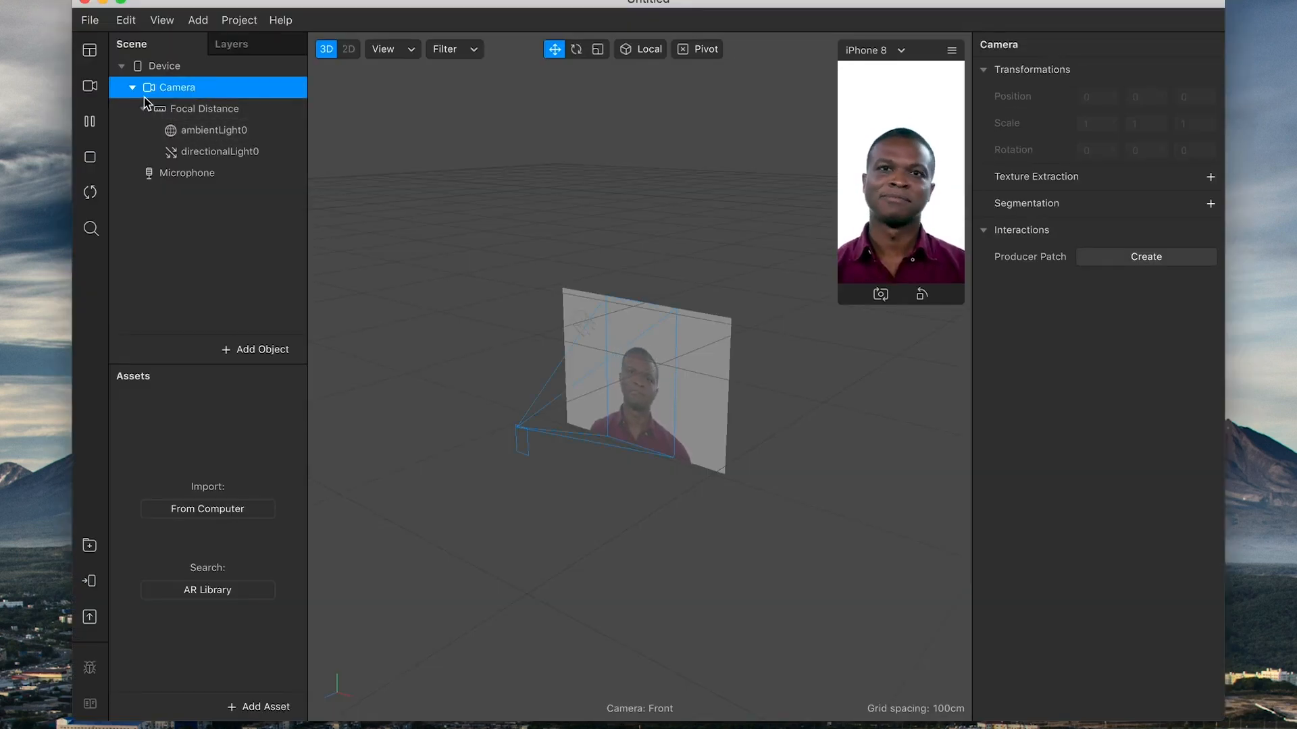
{"action": "left_click", "coordinate": [94, 99]}
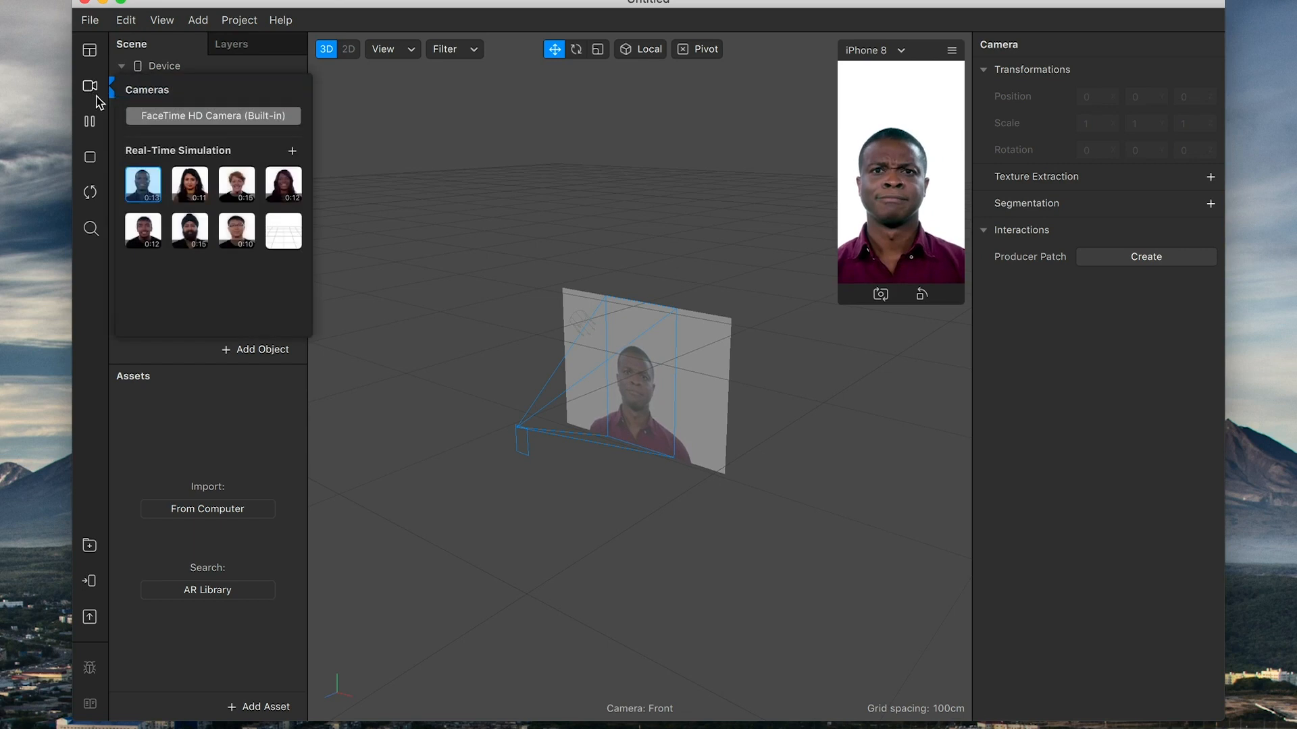
{"action": "left_click", "coordinate": [282, 231]}
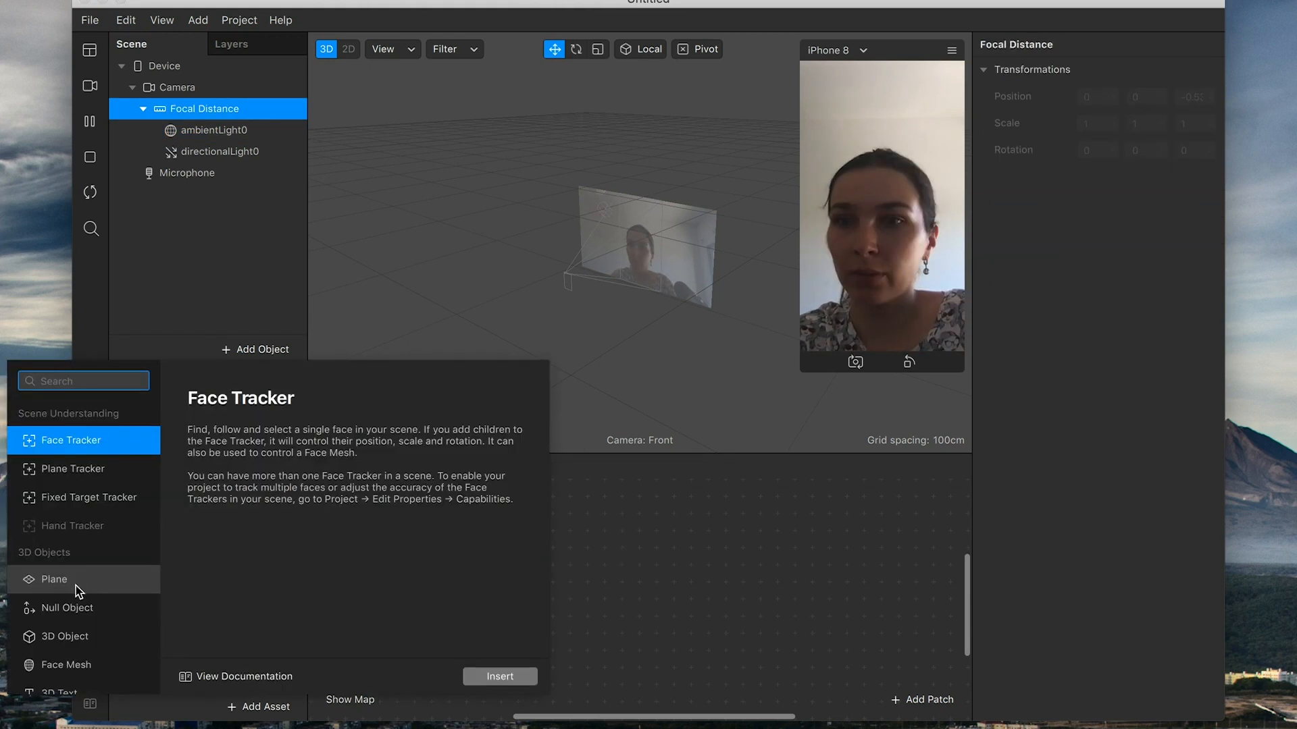
- Insert a plane under Focal Distance and give it a new material named Angel
{"action": "left_click", "coordinate": [59, 537]}
{"action": "left_click", "coordinate": [1210, 283]}
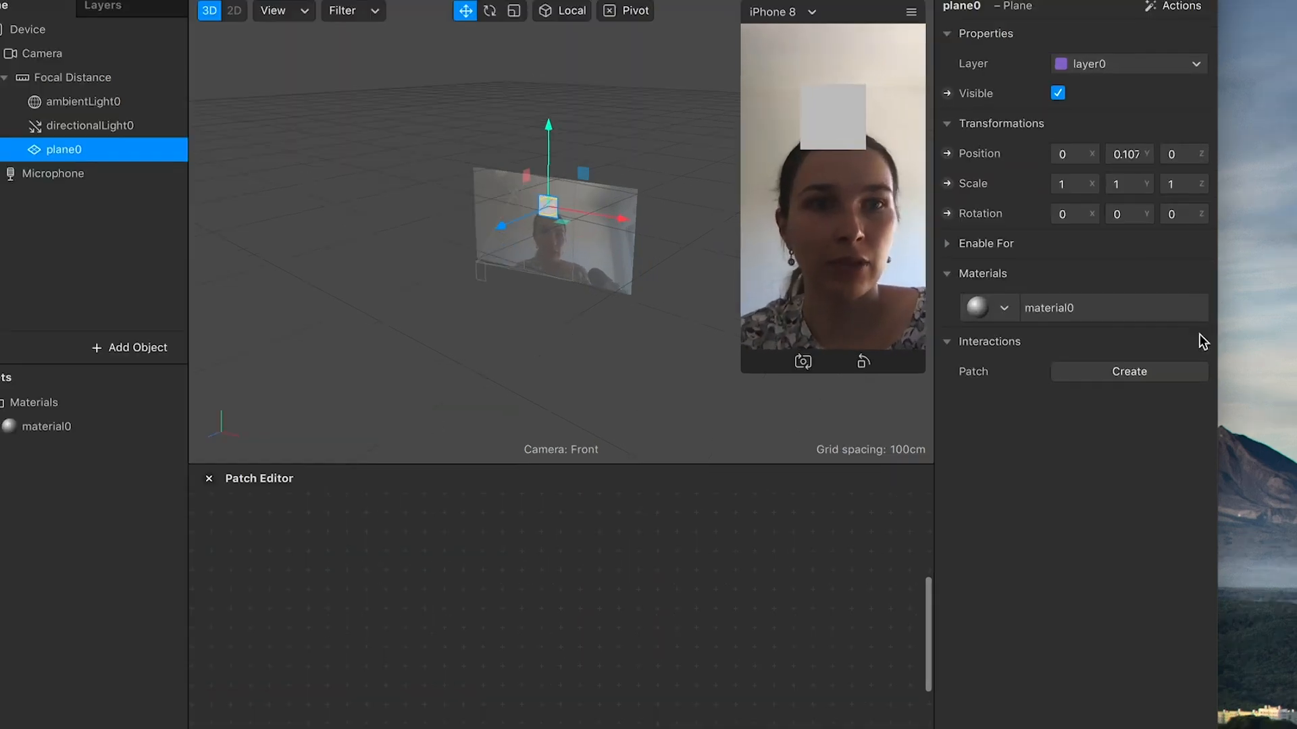
{"action": "left_click", "coordinate": [203, 425]}
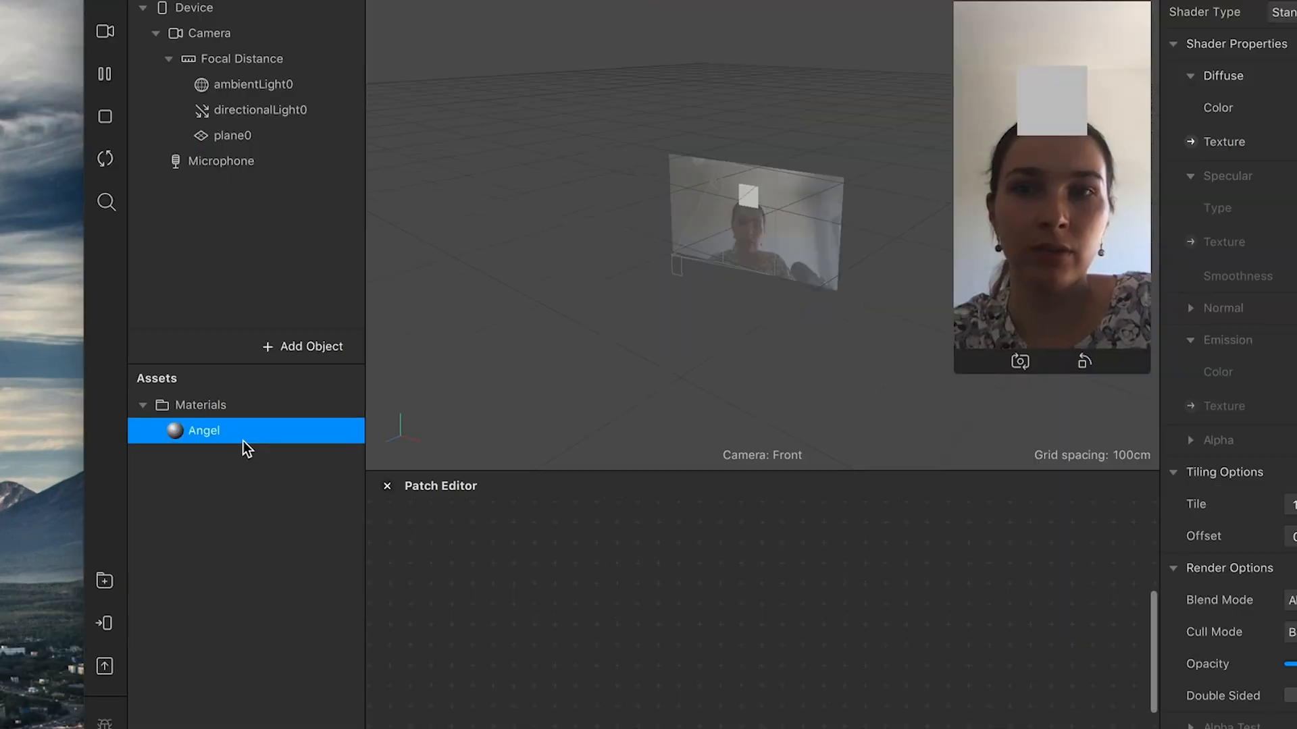
- Set the Angel material's shader type to Flat and use the Angel 01 image as its diffuse texture
{"action": "left_click", "coordinate": [1121, 74]}
{"action": "left_click", "coordinate": [1056, 108]}
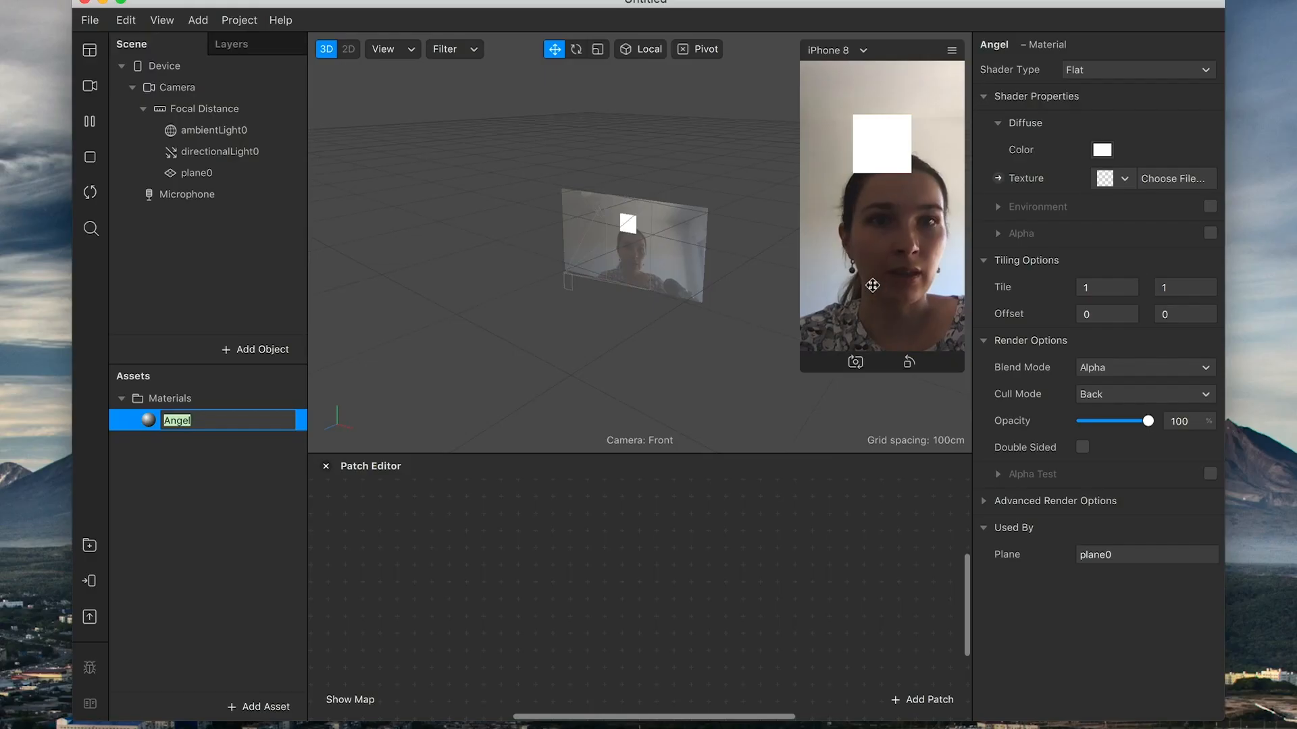
{"action": "left_click", "coordinate": [1124, 179]}
{"action": "left_click", "coordinate": [1126, 246]}
{"action": "left_click", "coordinate": [666, 148]}
{"action": "left_click", "coordinate": [964, 462]}
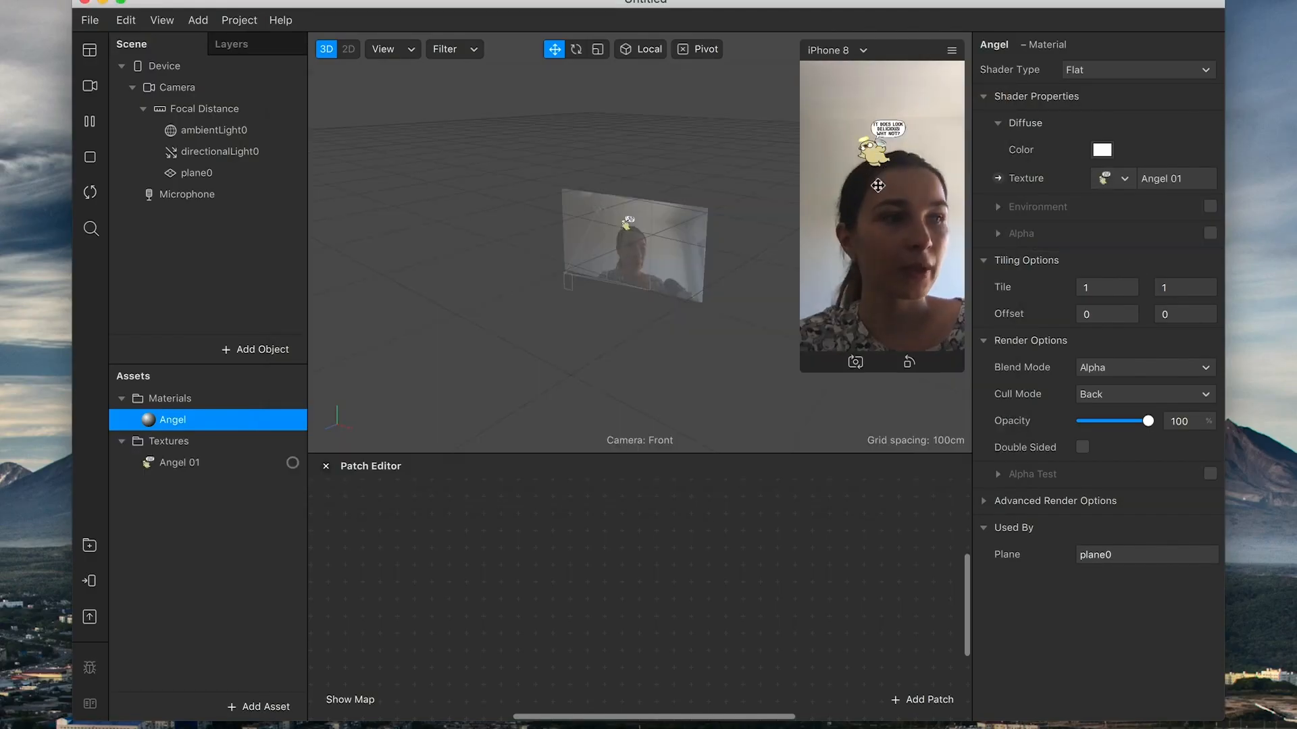
- Rename the plane as Angel and add a matching Devil plane scaled to 1.5 with the Devil 01 texture
{"action": "left_click", "coordinate": [197, 173]}
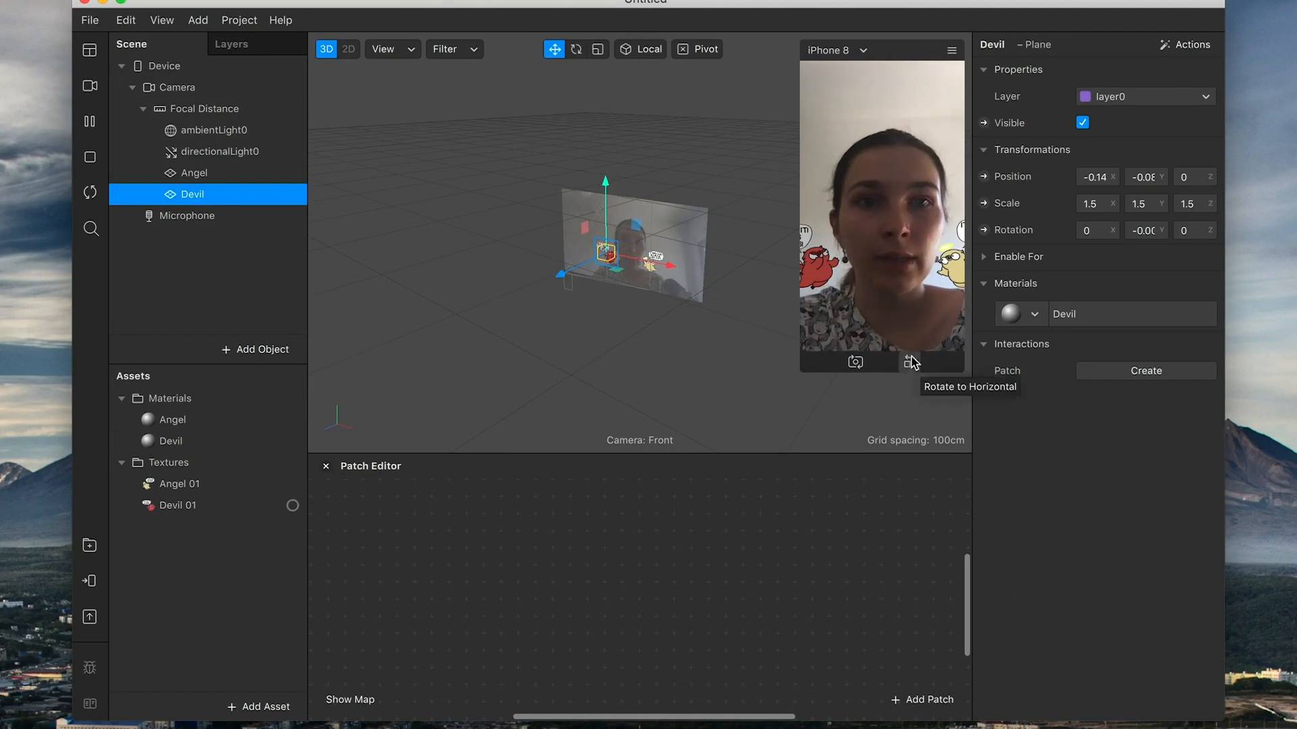
{"action": "left_click", "coordinate": [570, 282]}
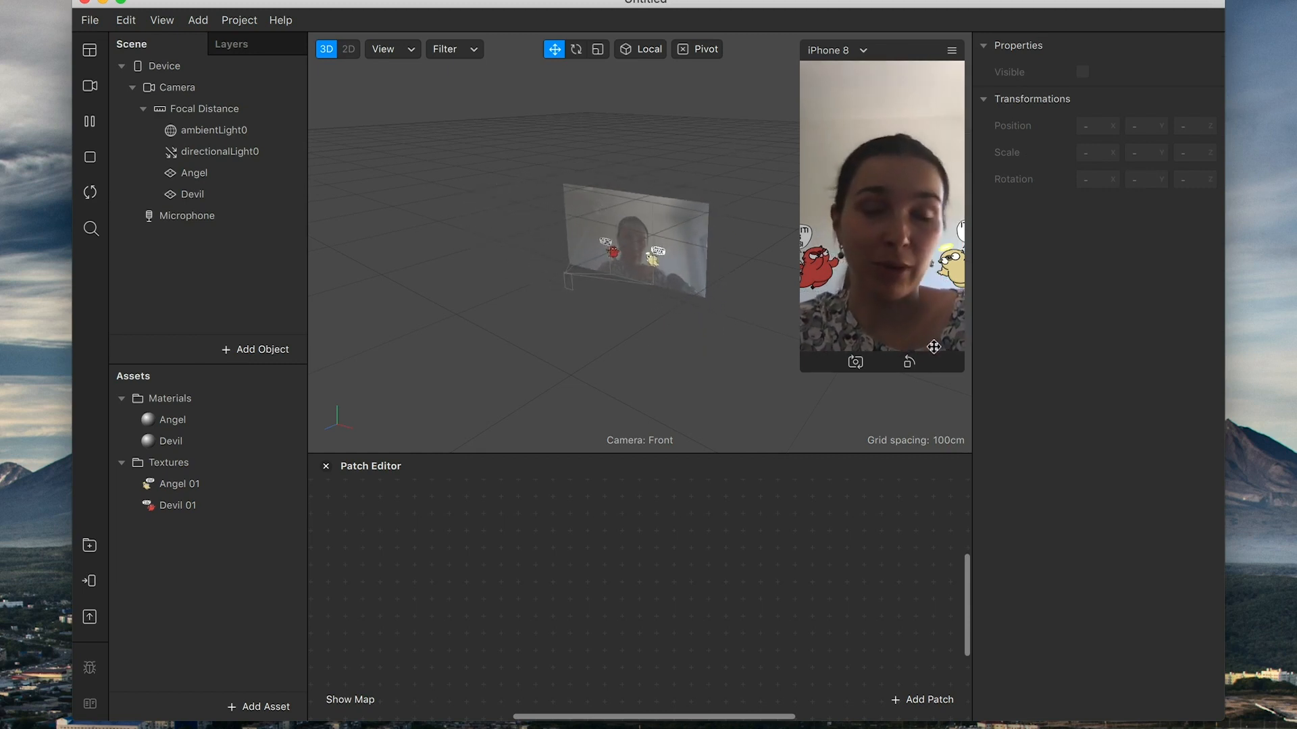
- Try scaling the Angel plane to 0.5 on all three axes
{"action": "left_click", "coordinate": [951, 264]}
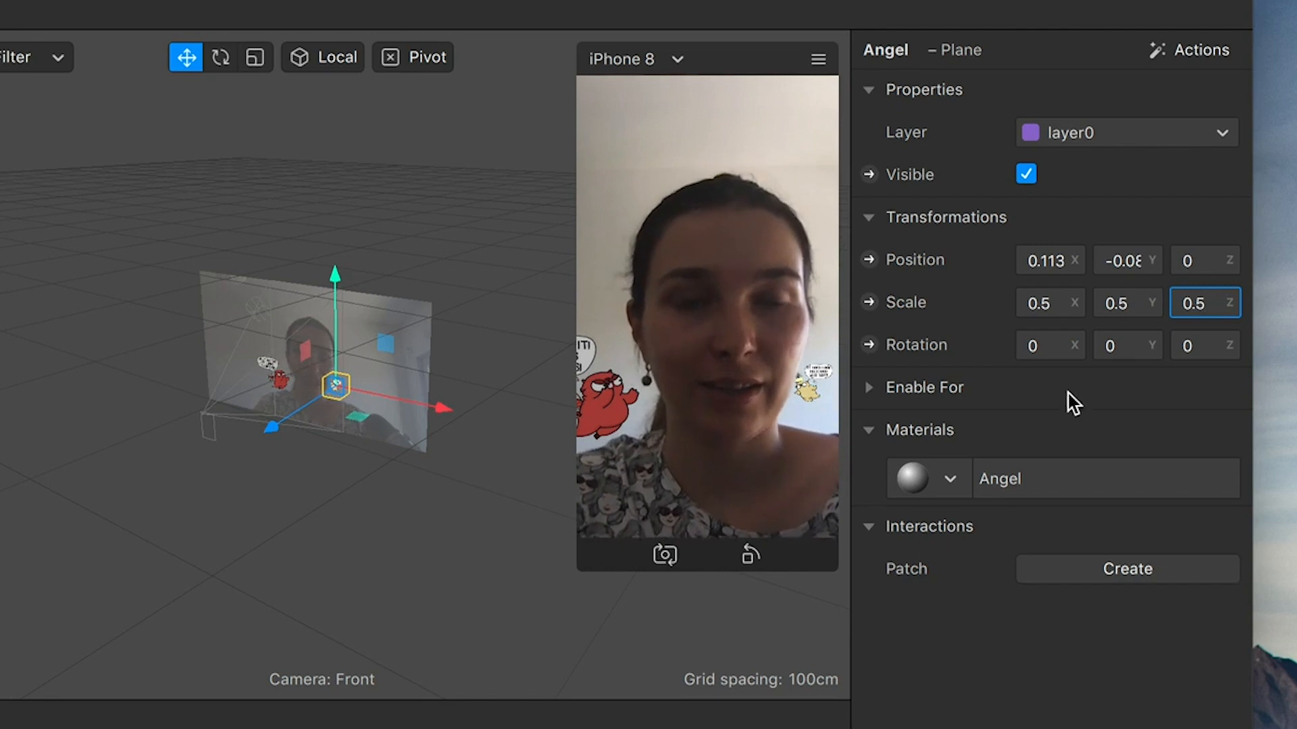
{"action": "key", "text": "Up"}
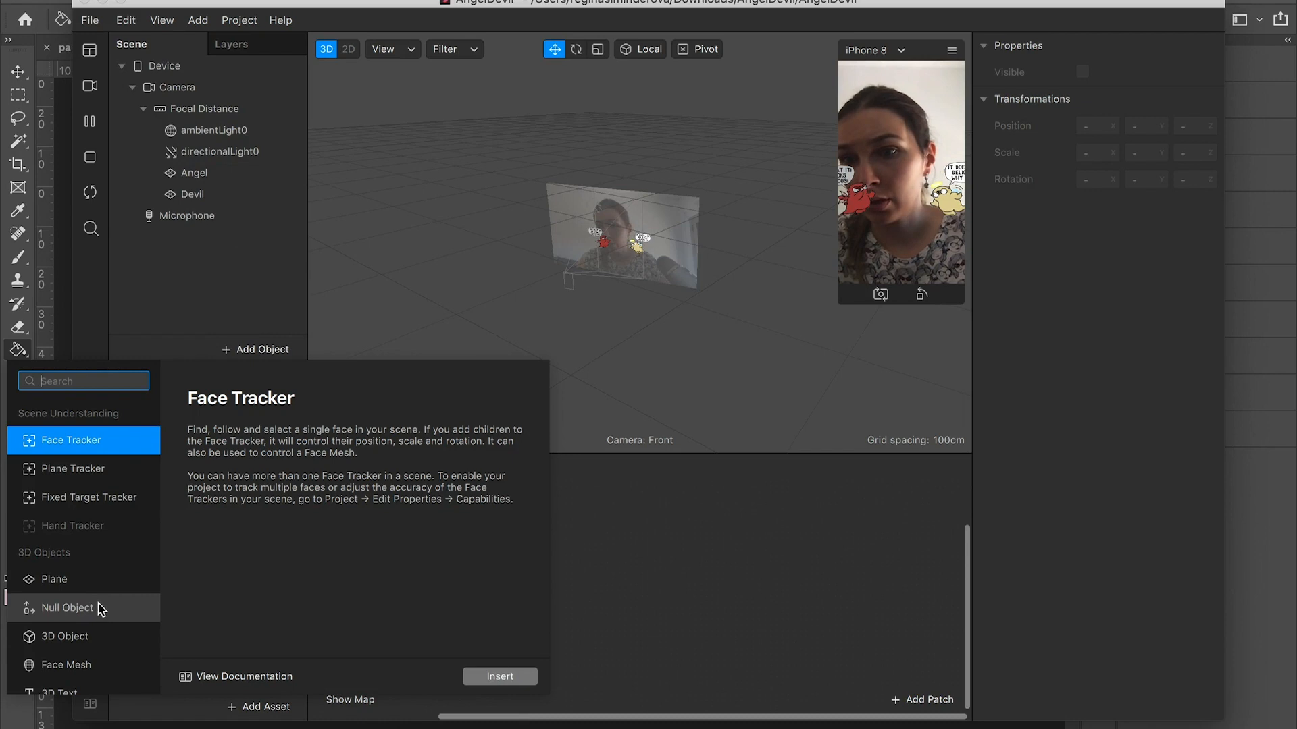
- Insert a null object and place the Angel and Devil planes inside it
{"action": "double_click", "coordinate": [100, 607]}
{"action": "left_click_drag", "start_coordinate": [216, 218], "coordinate": [216, 239]}
{"action": "left_click", "coordinate": [204, 193]}
{"action": "left_click", "coordinate": [221, 175], "text": "shift"}
{"action": "left_click_drag", "start_coordinate": [223, 174], "coordinate": [236, 255]}
- Move the null object out of the Device hierarchy to the scene's root level and select its two planes
{"action": "left_click_drag", "start_coordinate": [205, 199], "coordinate": [140, 209]}
{"action": "left_click", "coordinate": [173, 217]}
{"action": "left_click", "coordinate": [189, 242], "text": "shift"}
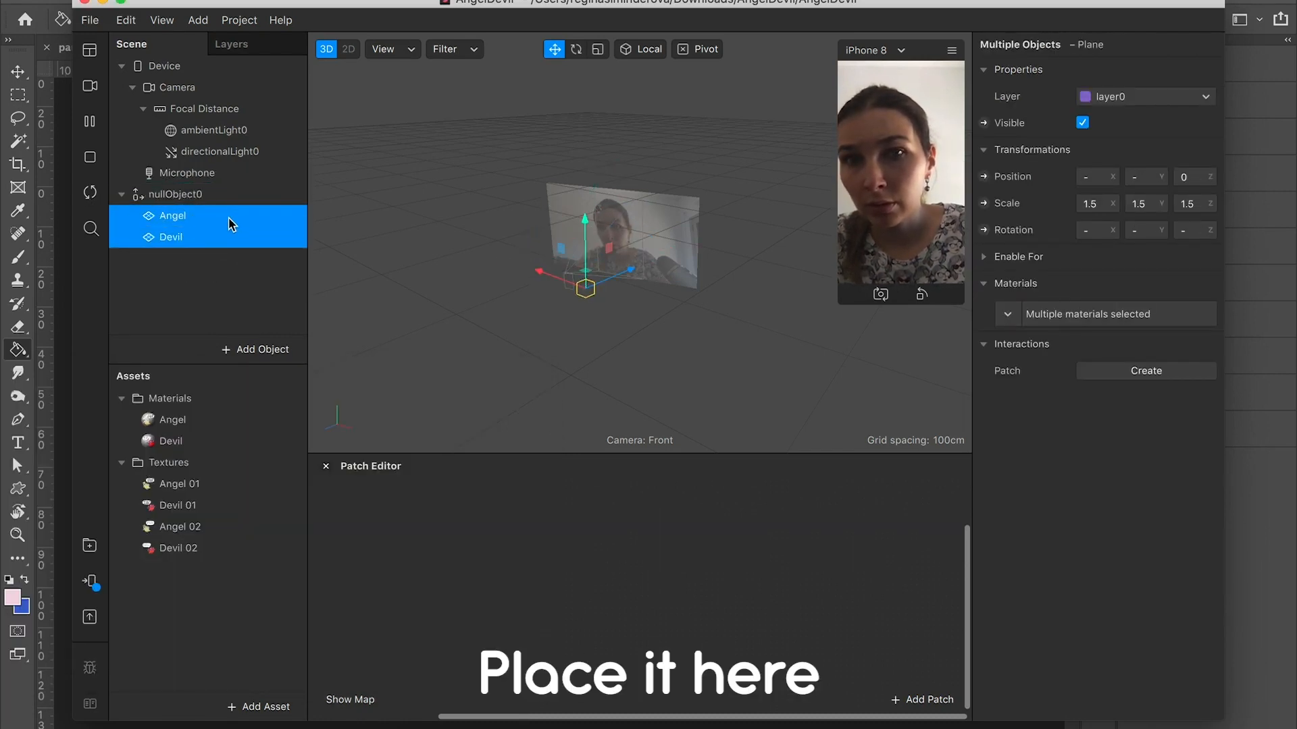
- Insert a new plane at position 0, 0, 0 and nest the null object inside it
{"action": "left_click", "coordinate": [222, 200]}
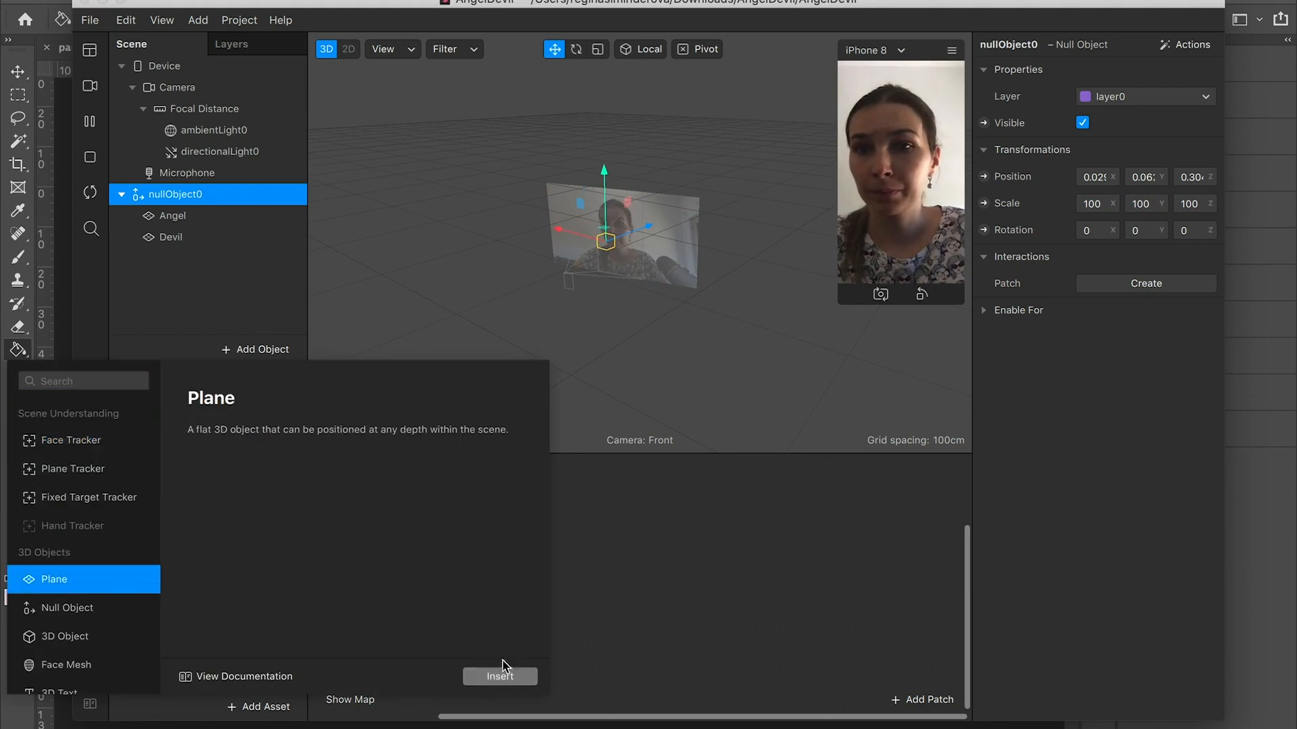
{"action": "left_click", "coordinate": [506, 671]}
{"action": "left_click_drag", "start_coordinate": [174, 171], "coordinate": [173, 196]}
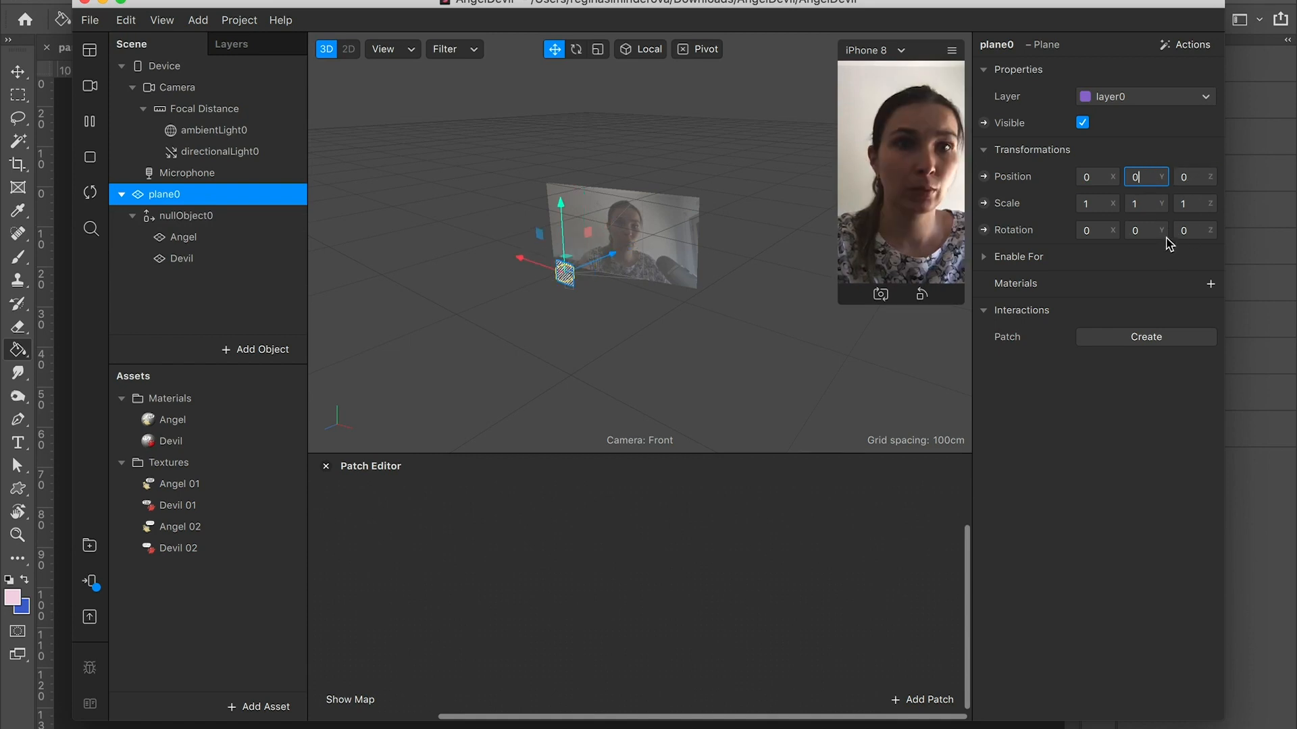
{"action": "left_click_drag", "start_coordinate": [622, 253], "coordinate": [728, 339]}
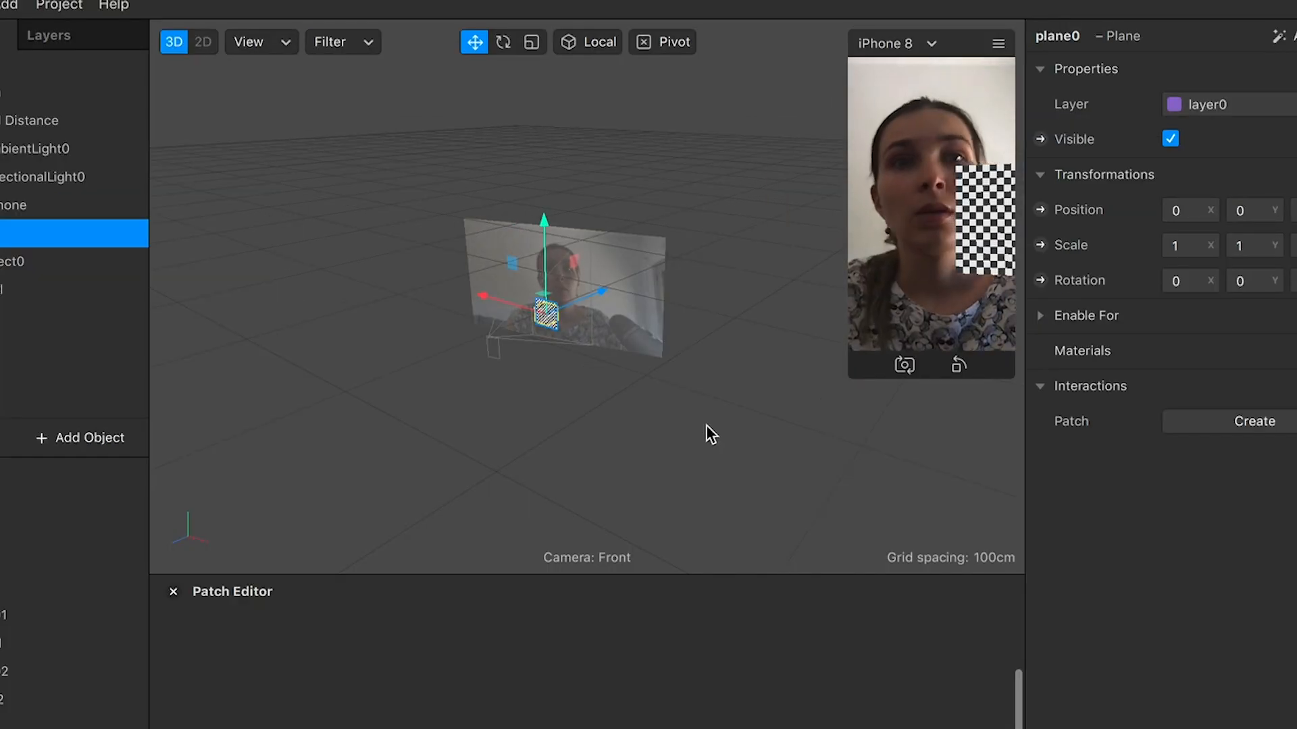